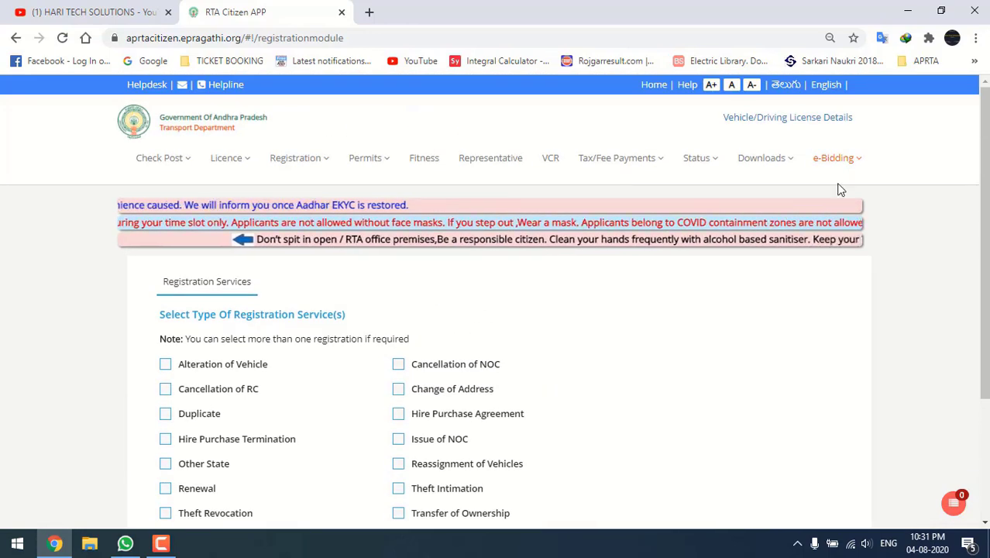
Minimize Chrome, which shows the RTA Citizen registration page, to reveal the desktop.
left_click(904, 11)
Refresh the desktop a few times and open Control Panel.
right_click(415, 153)
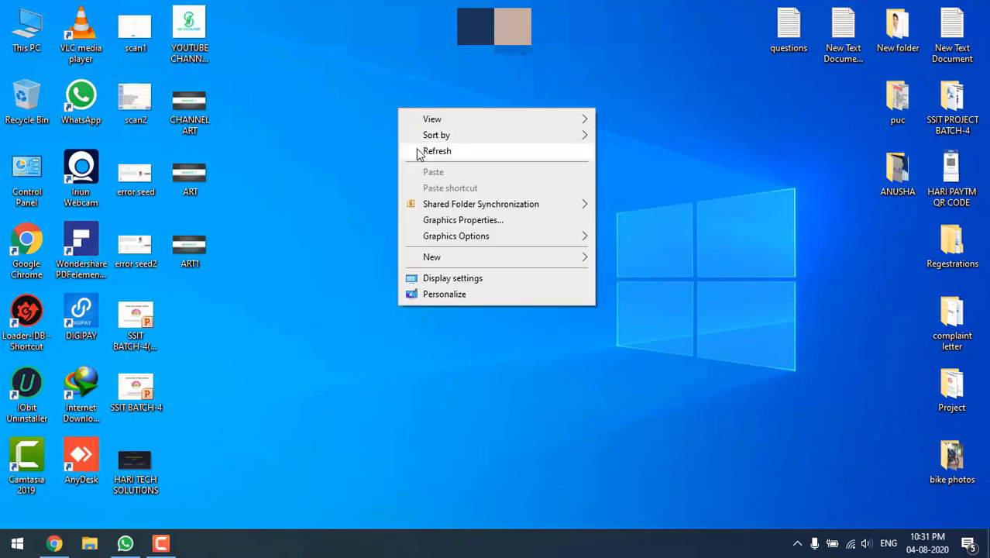
right_click(399, 164)
left_click(400, 164)
right_click(396, 169)
left_click(396, 167)
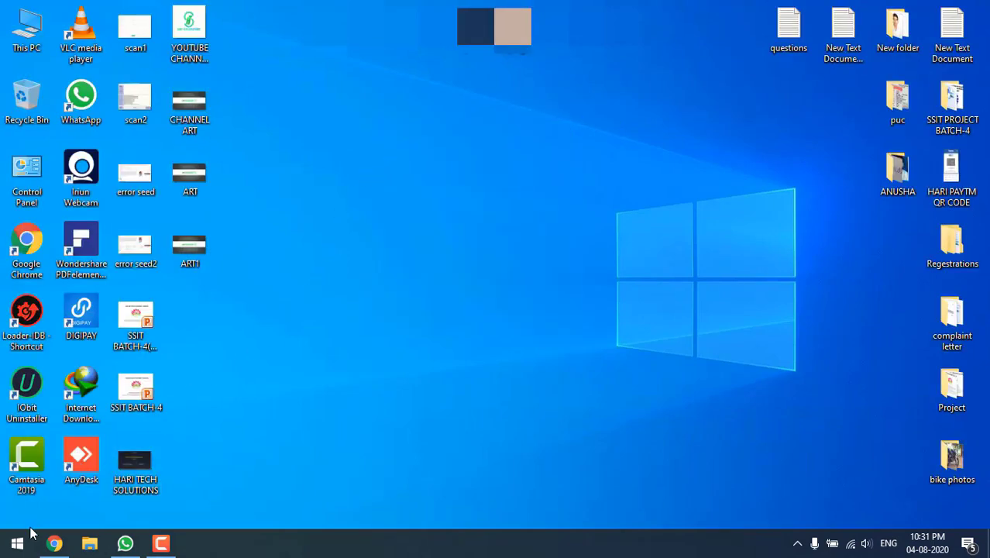
double_click(29, 177)
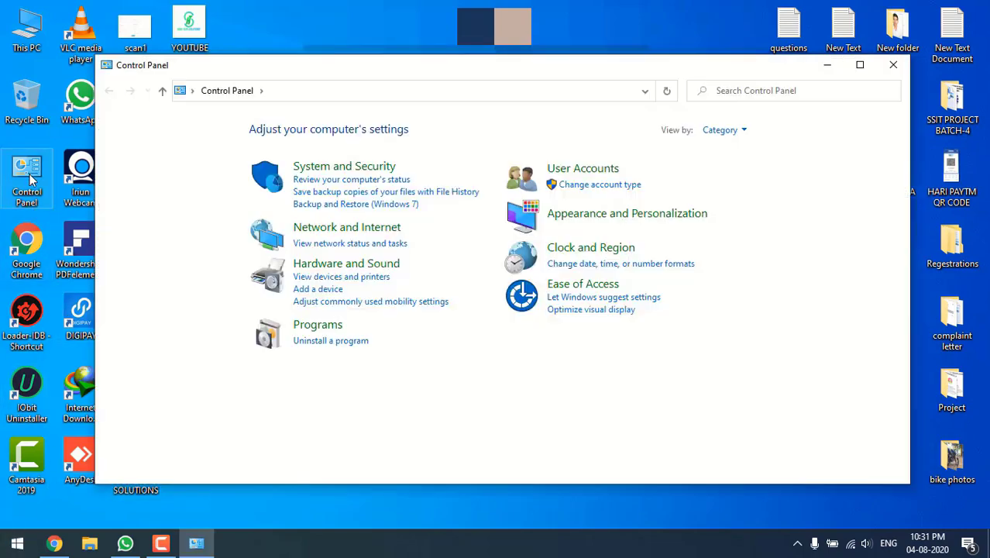
right_click(287, 9)
left_click(319, 54)
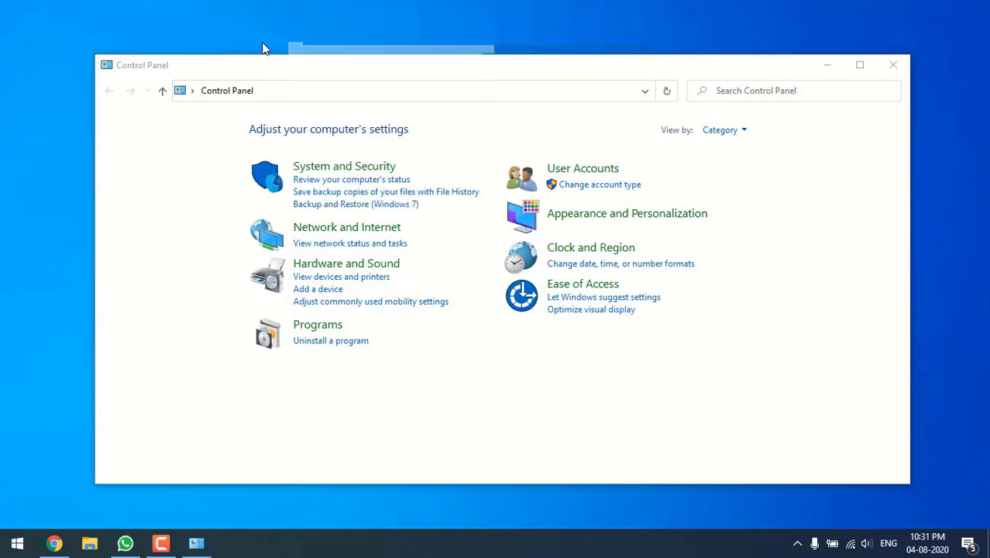
View the computer's basic system information from This PC's Properties, then close it.
right_click(26, 29)
left_click(76, 201)
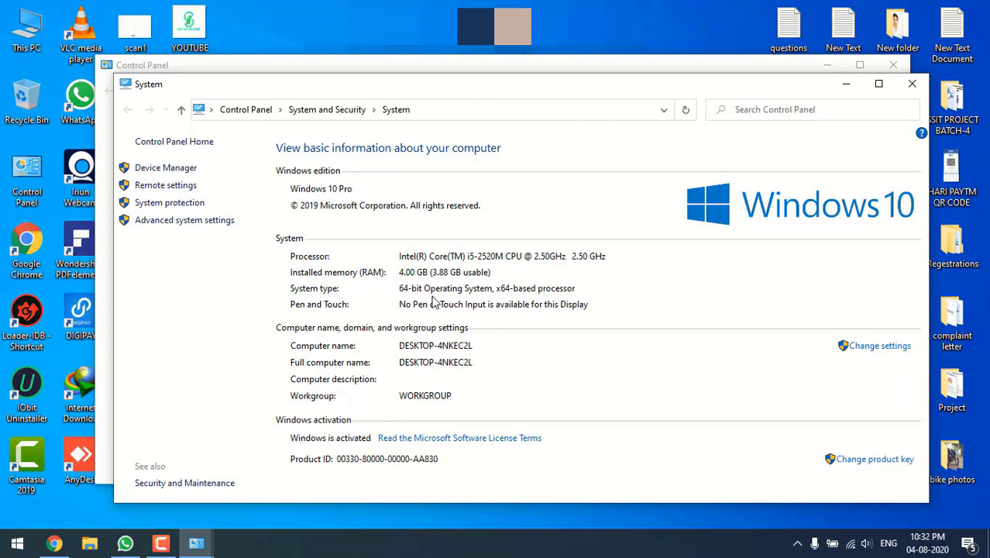
left_click(911, 84)
Open Programs and Features, maximize it, and scroll through the installed programs list.
left_click(327, 338)
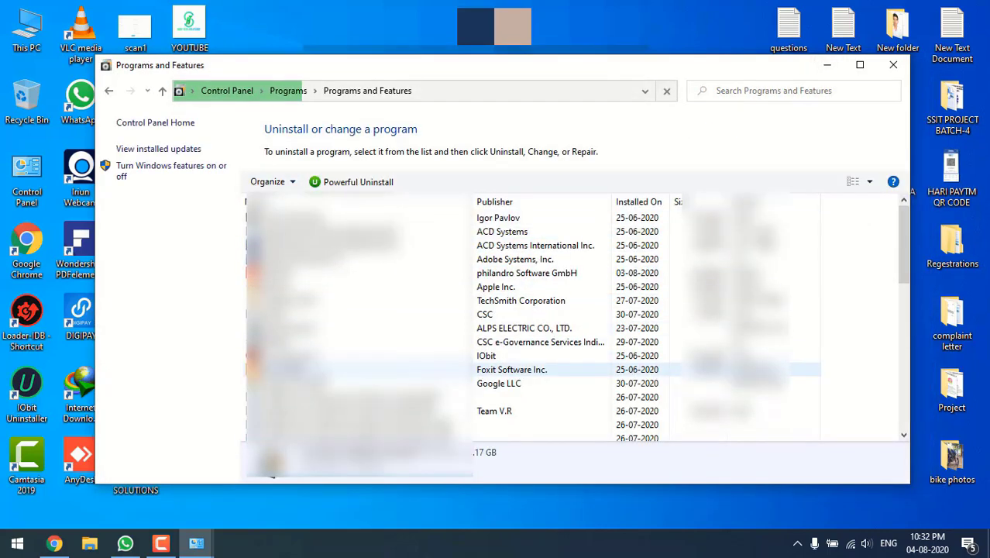
scroll(361, 289, "down", 1)
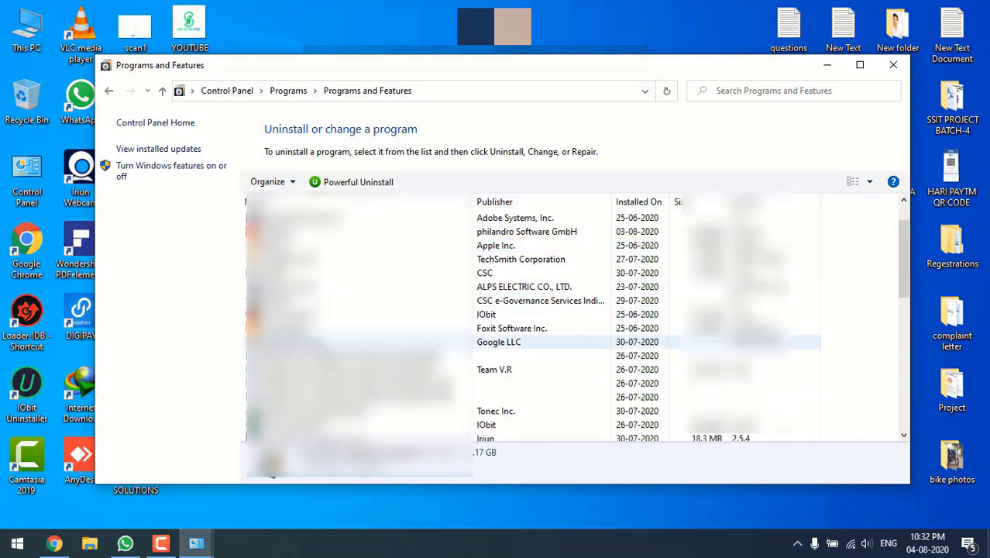
left_click(349, 342)
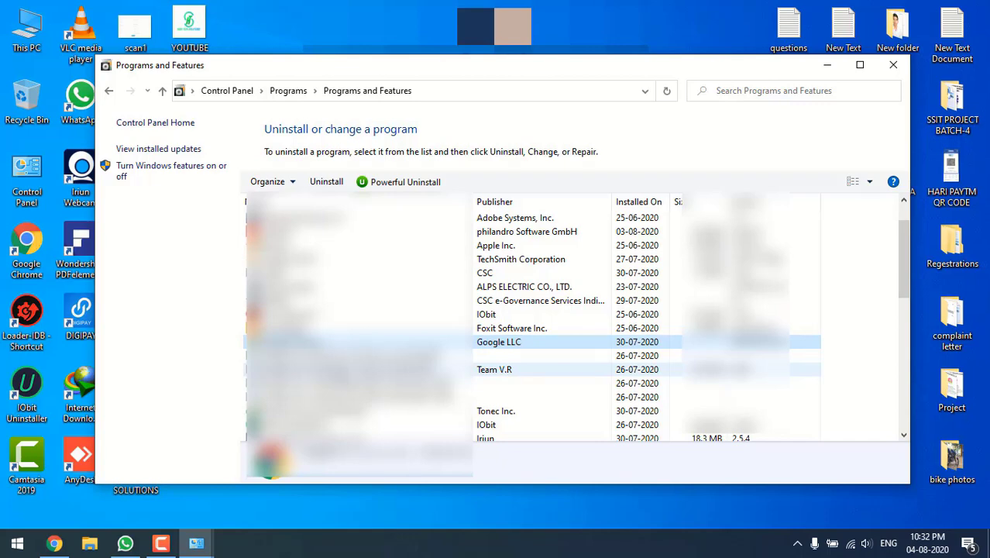
key("super+Up")
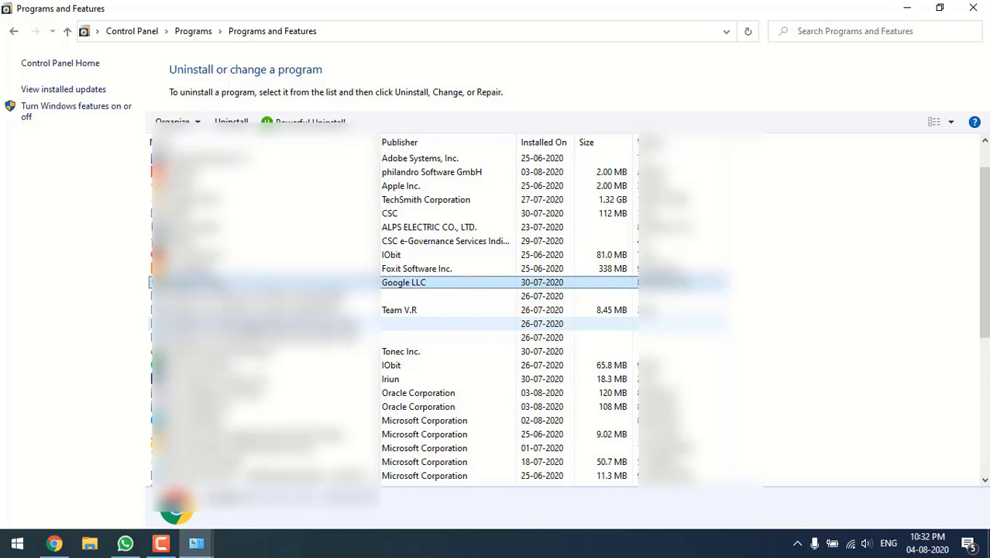
scroll(509, 310, "down", 2)
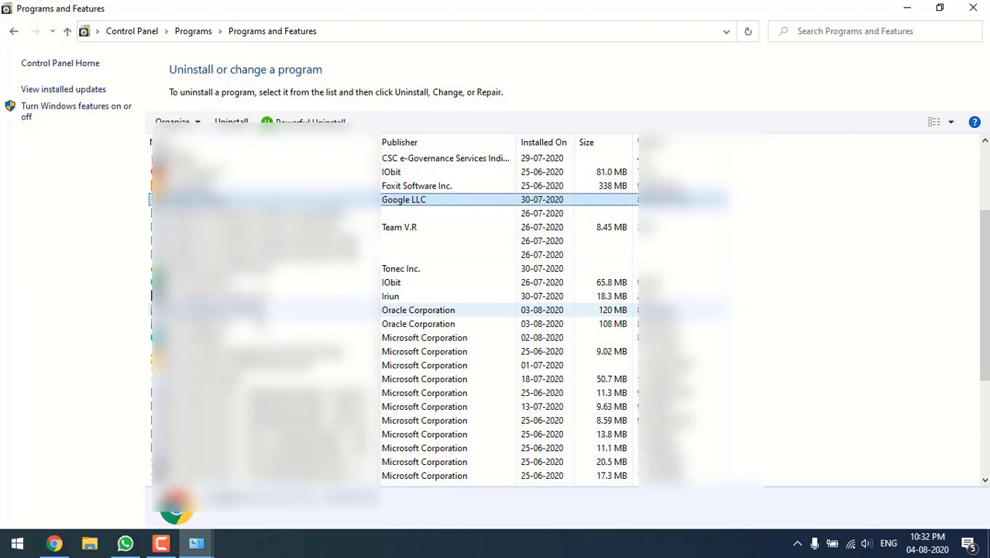
scroll(508, 310, "down", 3)
scroll(508, 333, "down", 2)
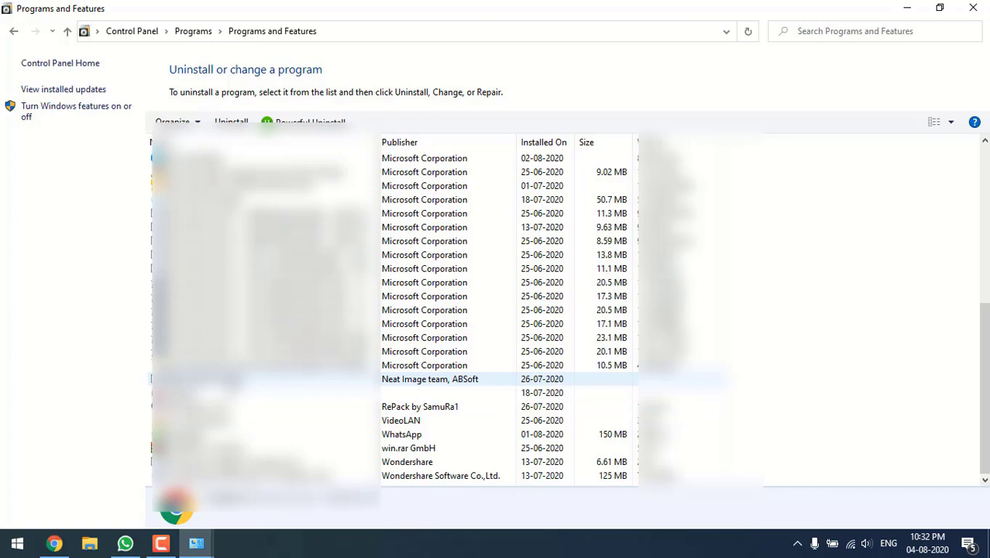
left_click(913, 8)
Browse the Program Files (x86) folder on the WIN-10 (C:) drive, then close File Explorer.
key("super+e")
left_click(308, 324)
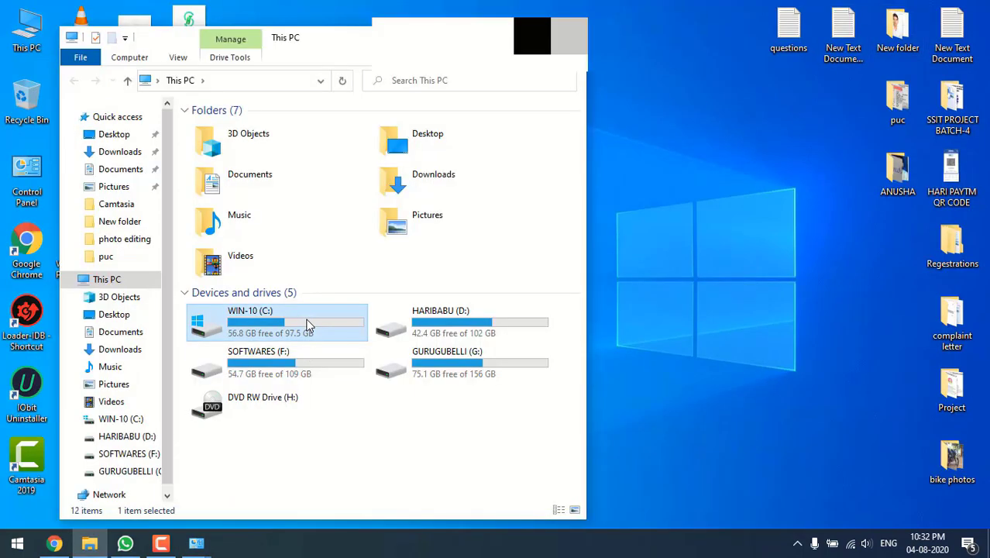
double_click(307, 324)
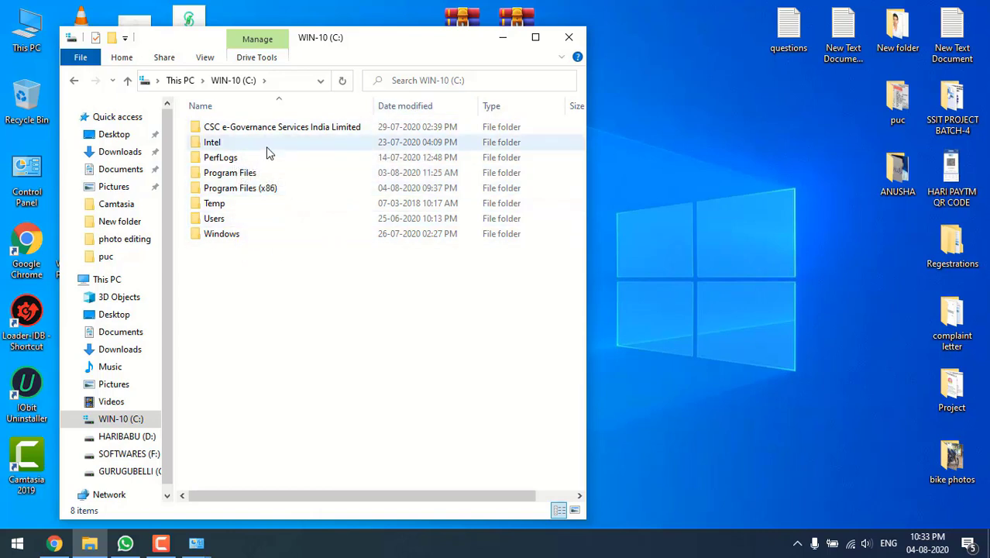
double_click(288, 193)
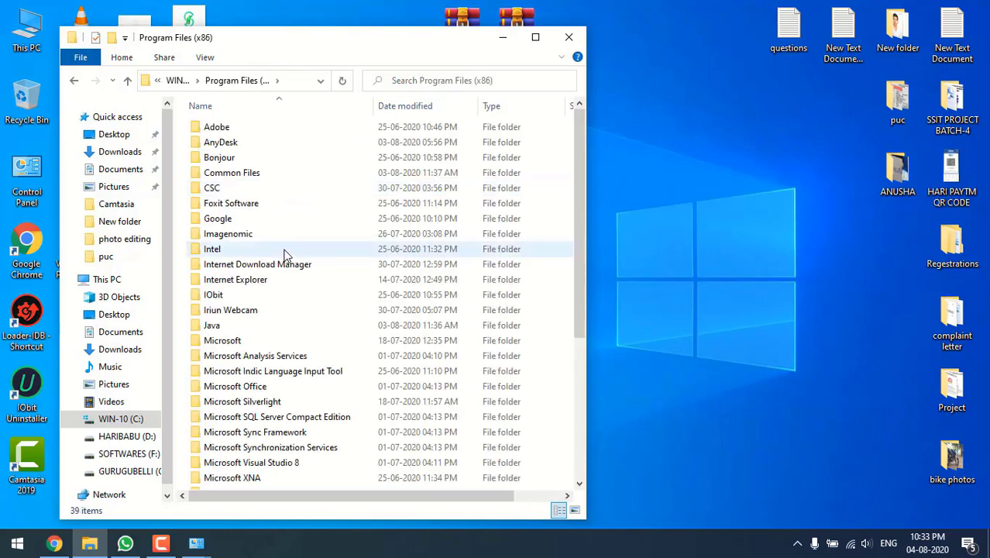
scroll(304, 314, "down", 2)
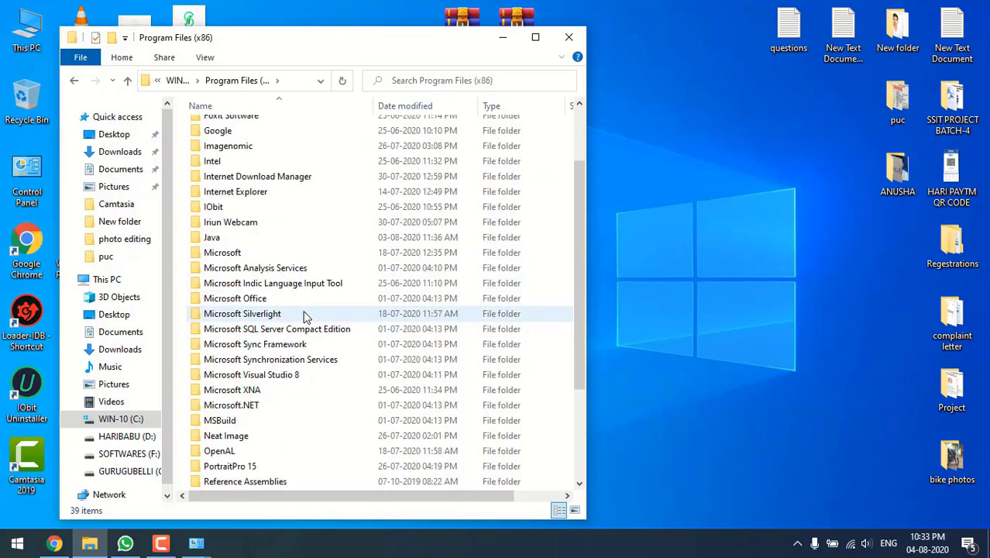
scroll(303, 314, "down", 3)
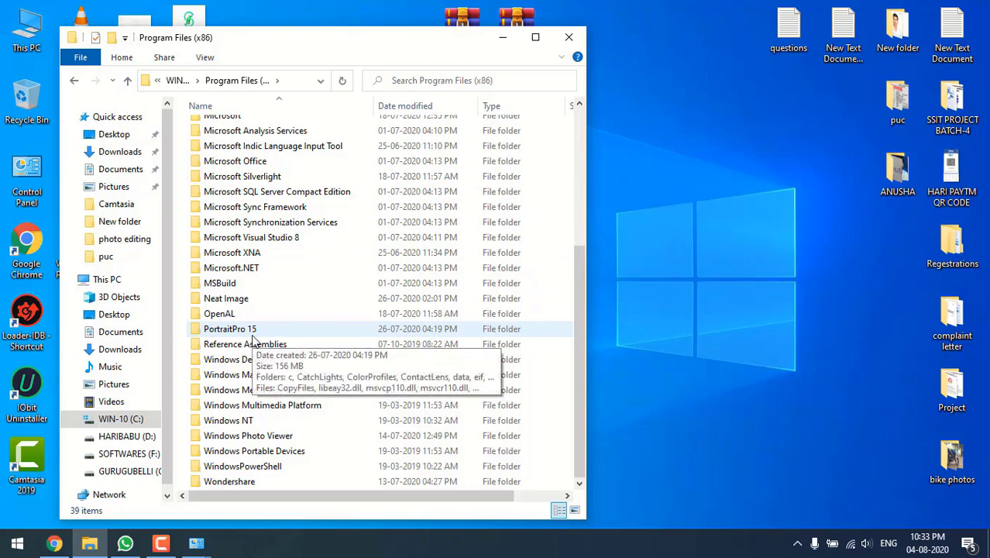
left_click(568, 37)
Open the Temp folder via %temp% in the Run box, then return to the desktop.
key("super+r")
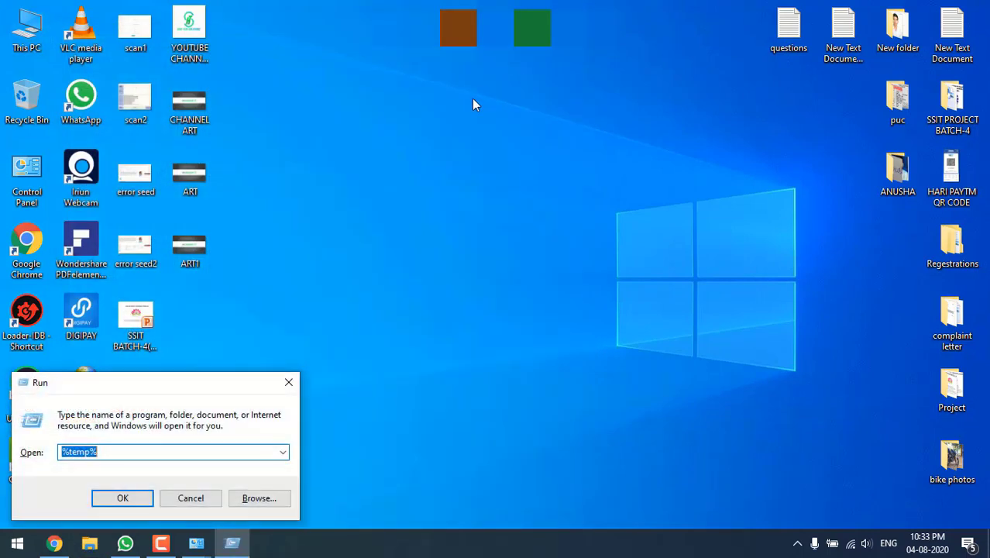
key("Return")
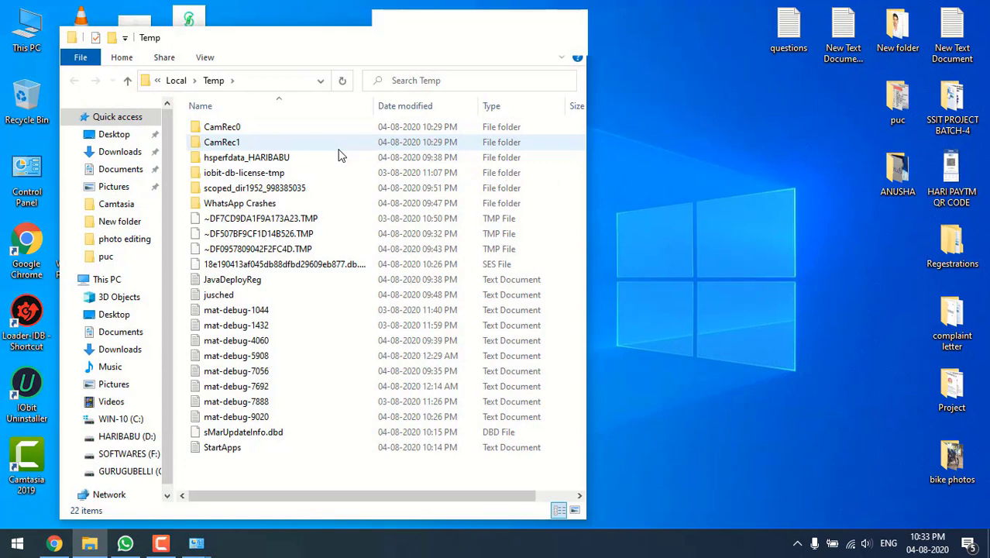
key("super+d")
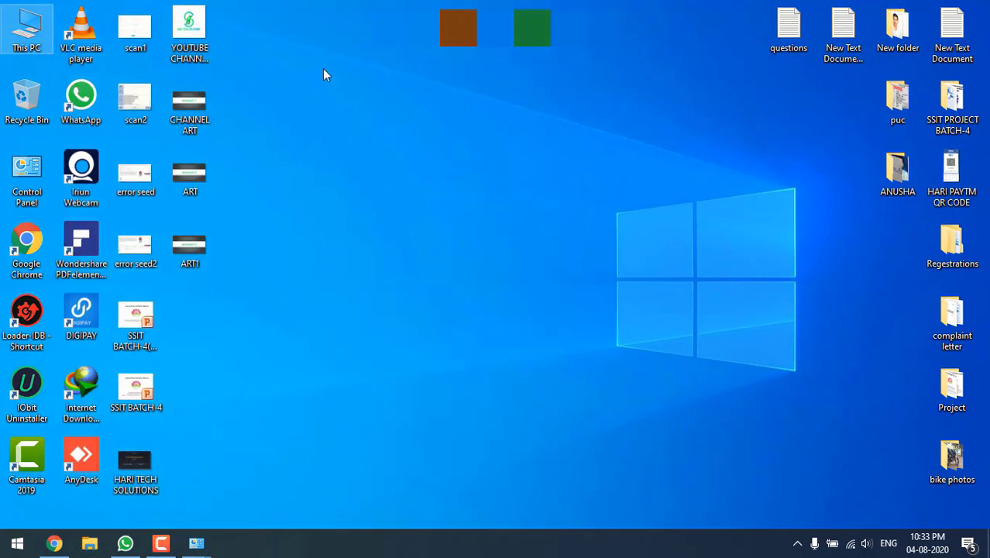
Refresh the desktop twice, then check Start's power options and close the menu without restarting.
right_click(324, 70)
left_click(354, 114)
right_click(295, 62)
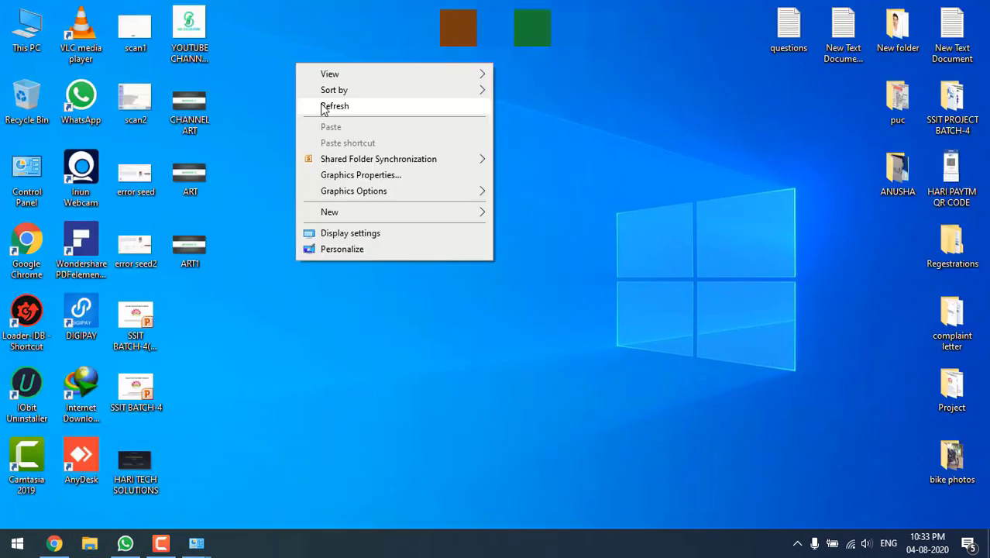
left_click(324, 107)
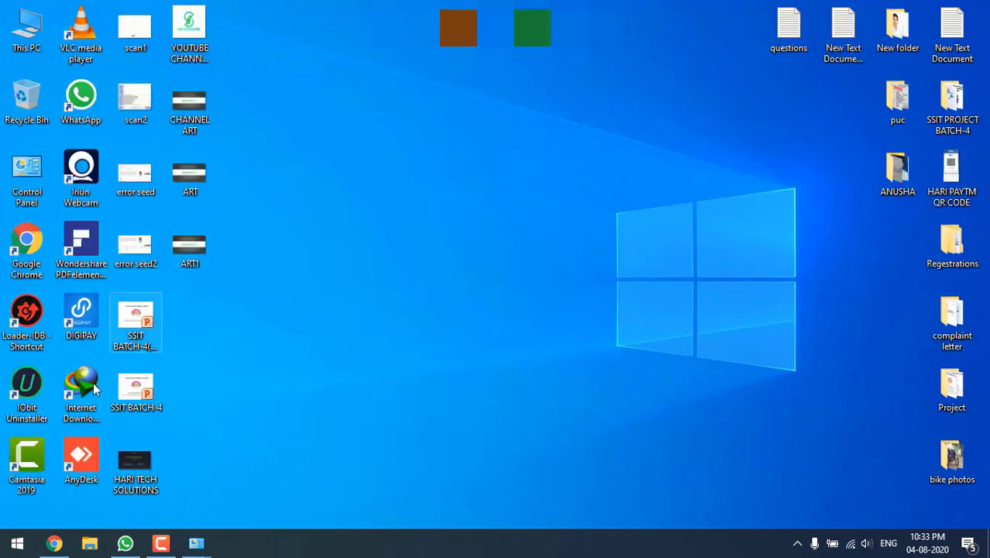
left_click(18, 547)
left_click(15, 515)
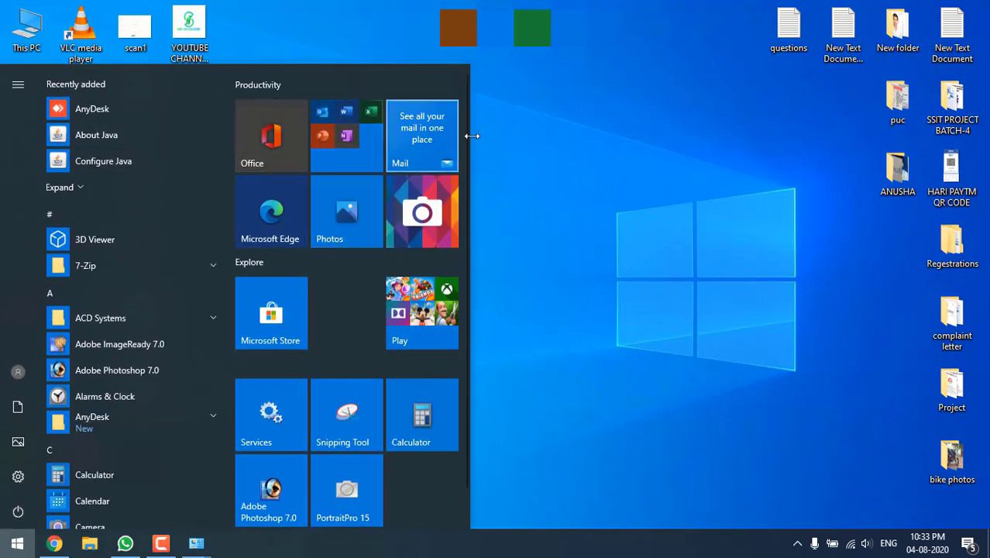
left_click(529, 143)
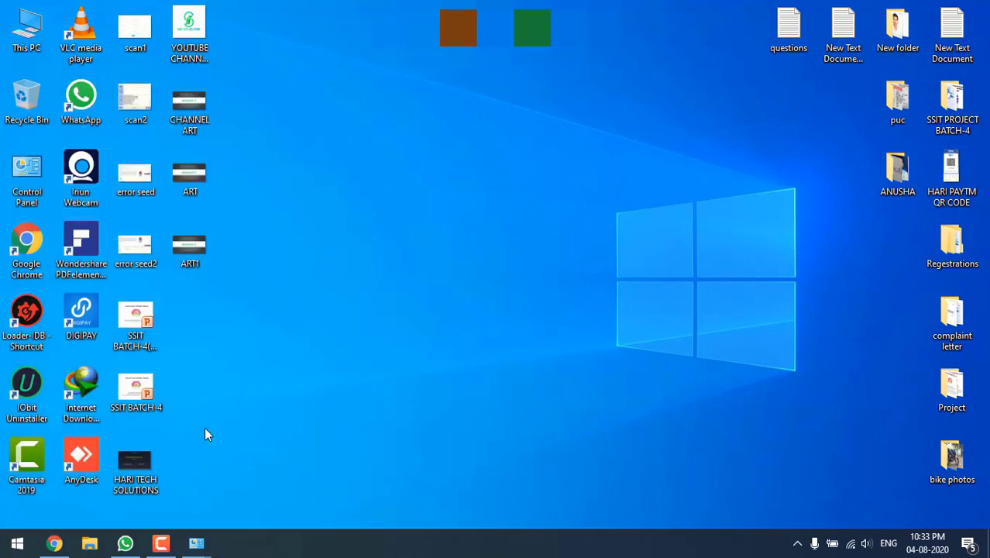
Refresh the desktop five more times in quick succession.
right_click(297, 176)
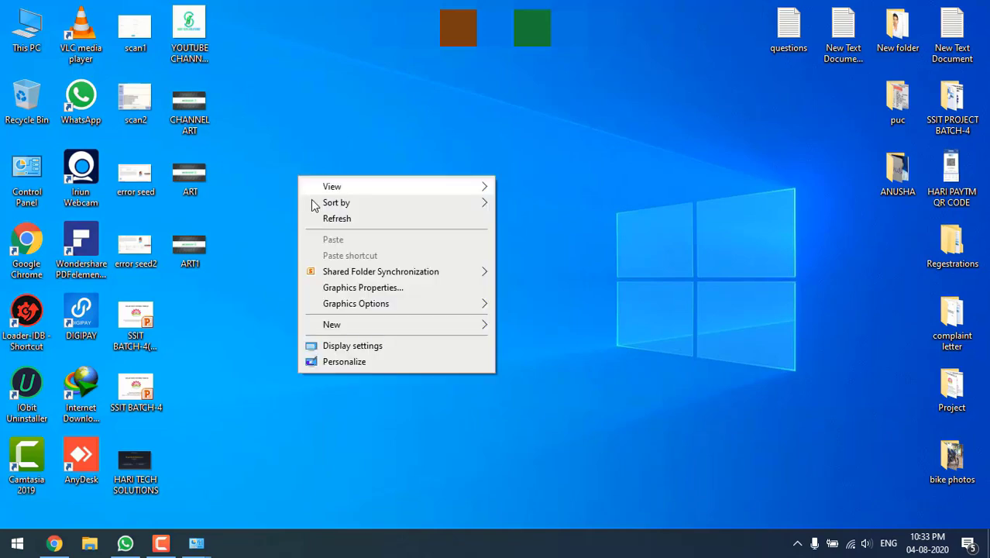
left_click(308, 217)
right_click(306, 189)
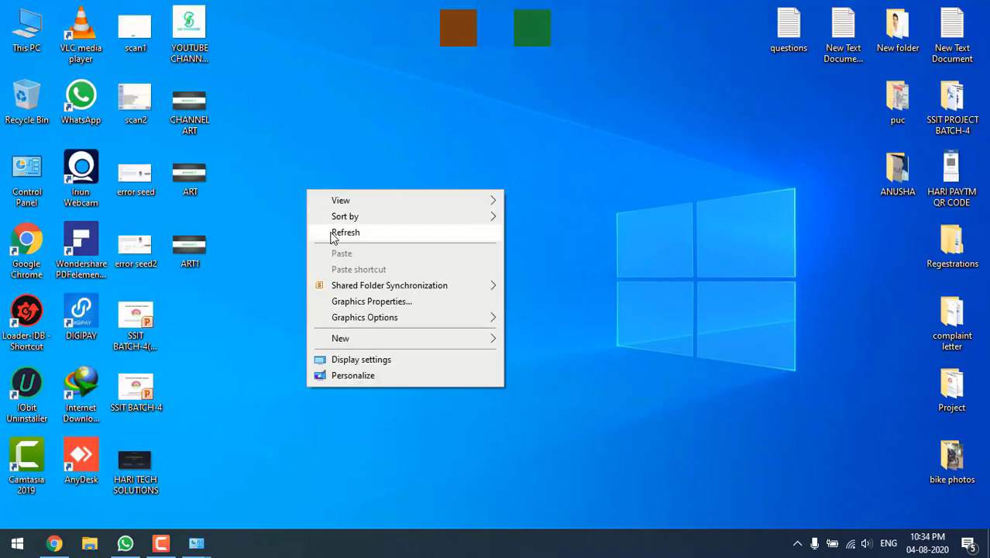
left_click(331, 231)
right_click(298, 192)
left_click(319, 230)
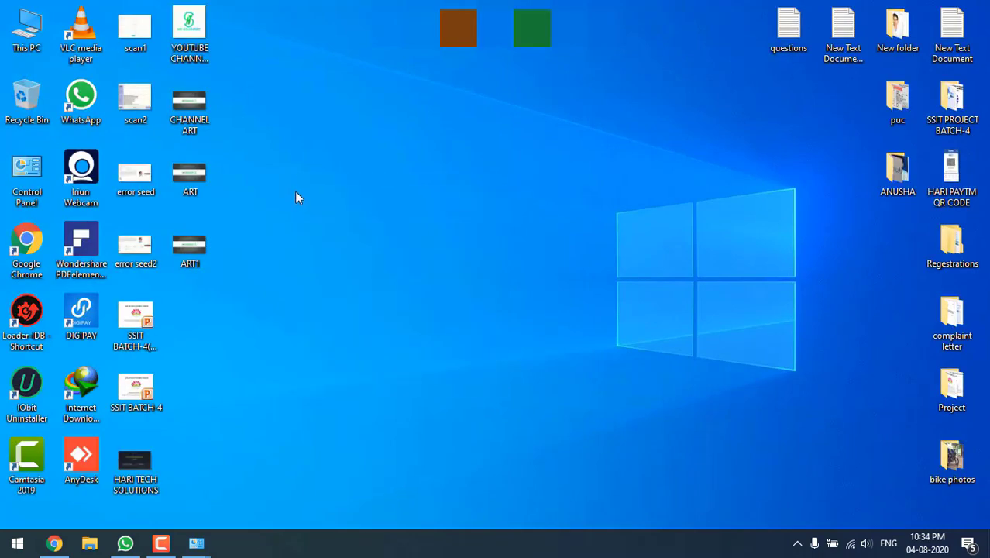
right_click(294, 190)
left_click(312, 232)
right_click(282, 152)
left_click(300, 199)
Refresh the desktop three more times and select the two new blank desktop items.
right_click(263, 296)
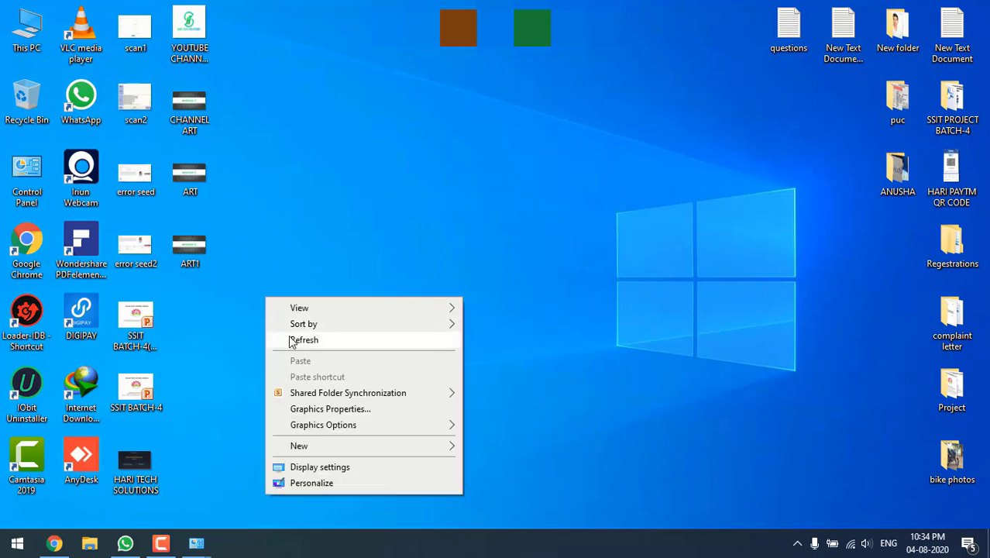
left_click(288, 339)
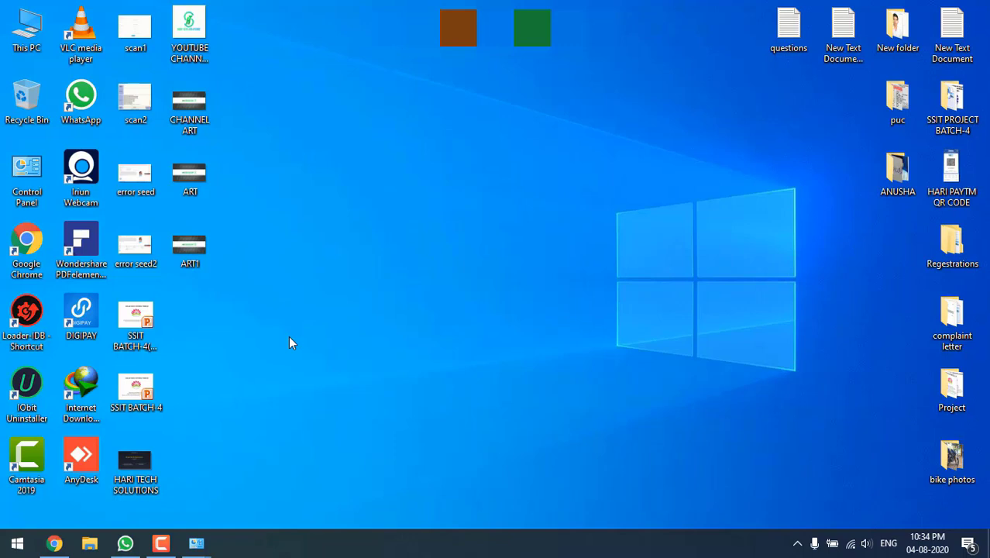
right_click(302, 168)
left_click(321, 210)
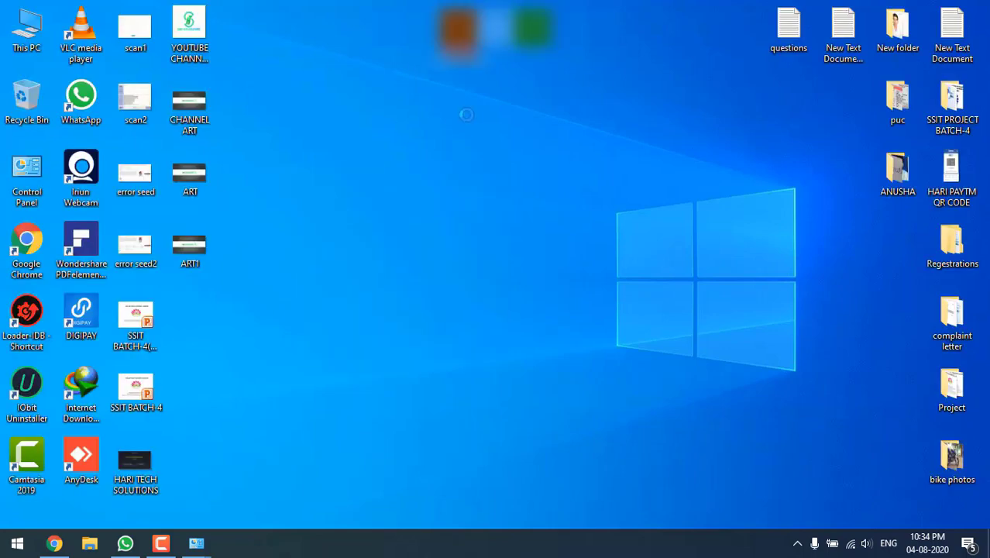
right_click(452, 31)
left_click(496, 156)
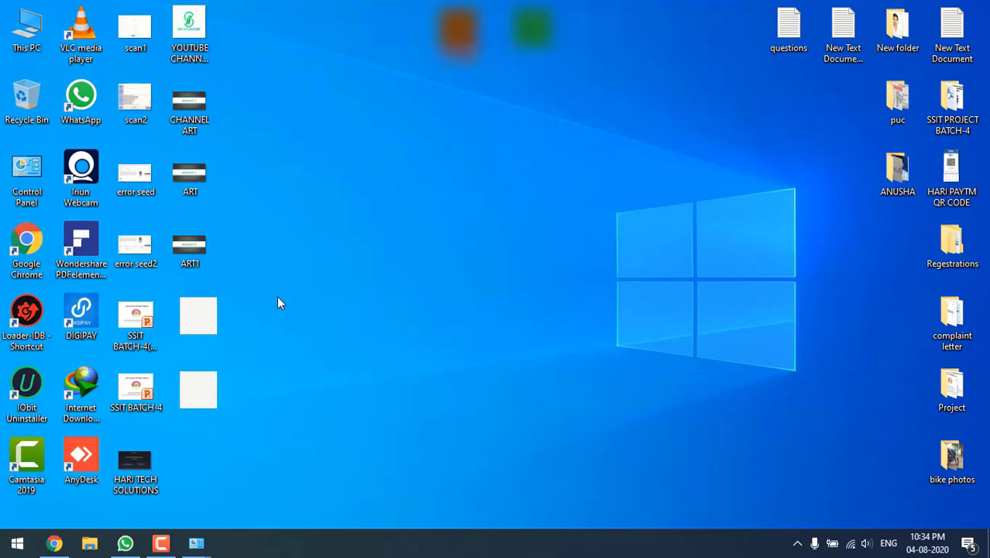
left_click_drag(277, 302, 174, 409)
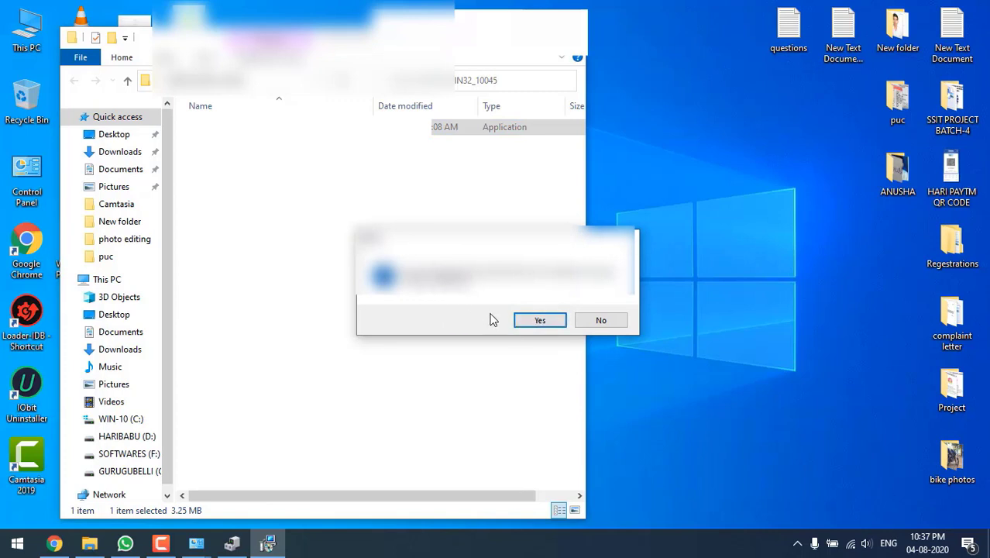
Allow the installer to run and step through the Setup wizard to start the installation.
left_click(538, 324)
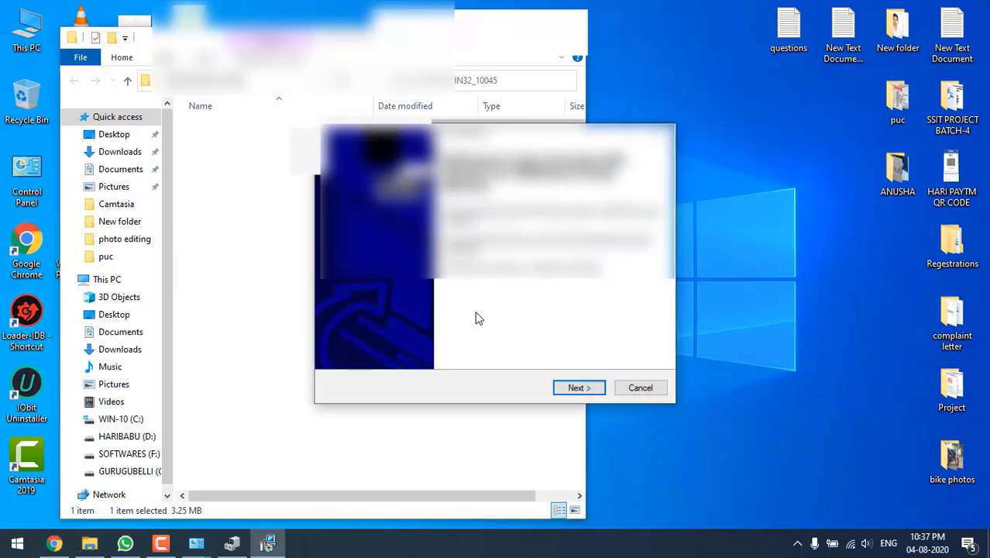
left_click(567, 391)
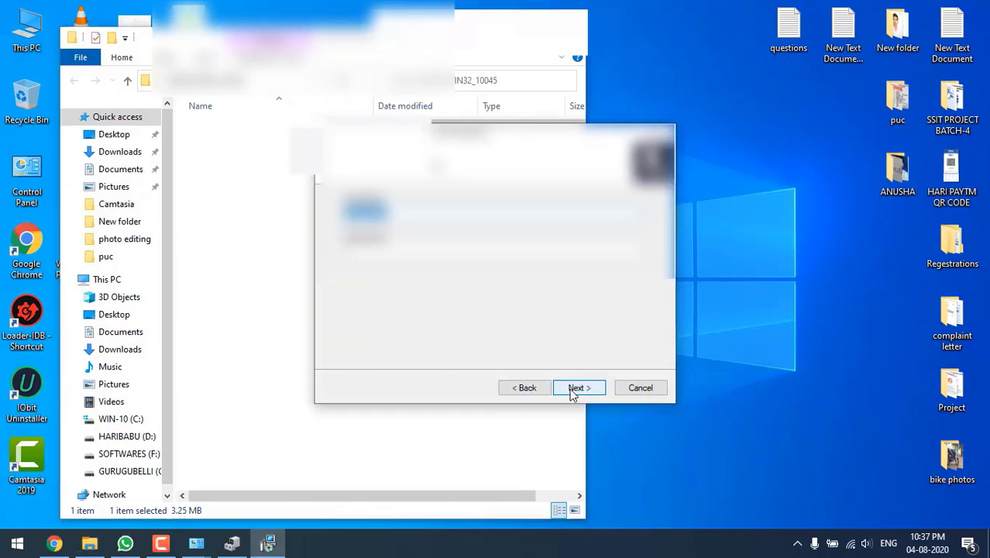
left_click(574, 391)
left_click(578, 394)
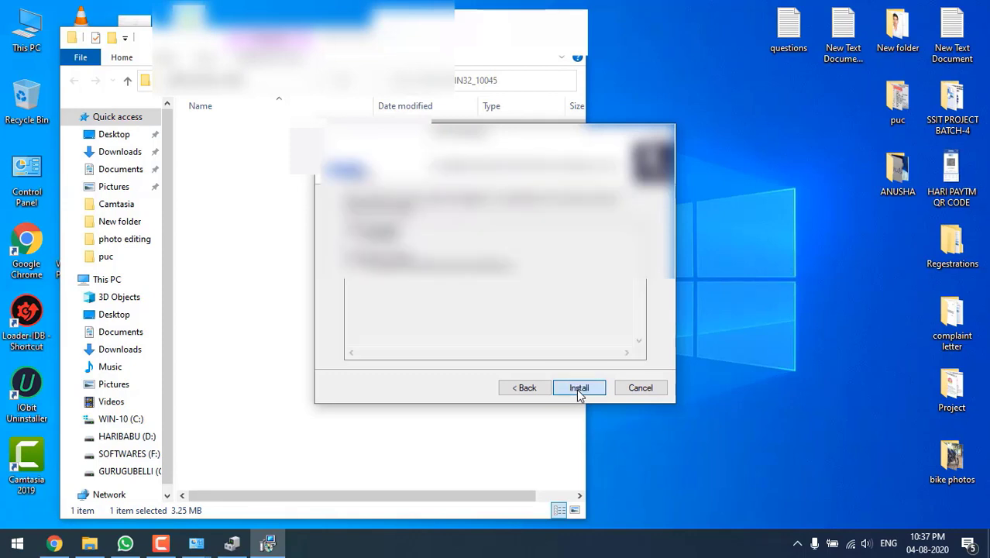
left_click(578, 388)
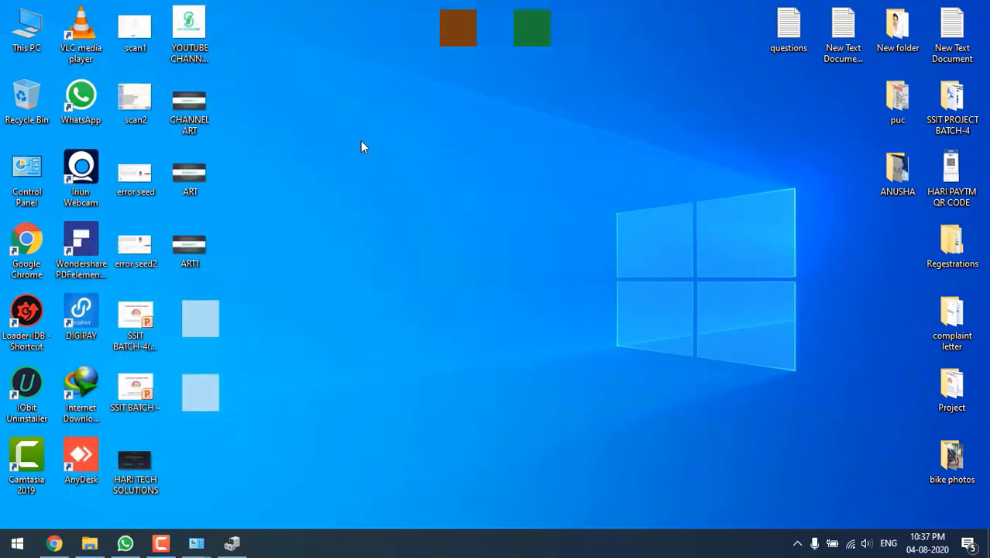
Refresh the desktop, then open and dismiss the Start menu's power options.
right_click(360, 141)
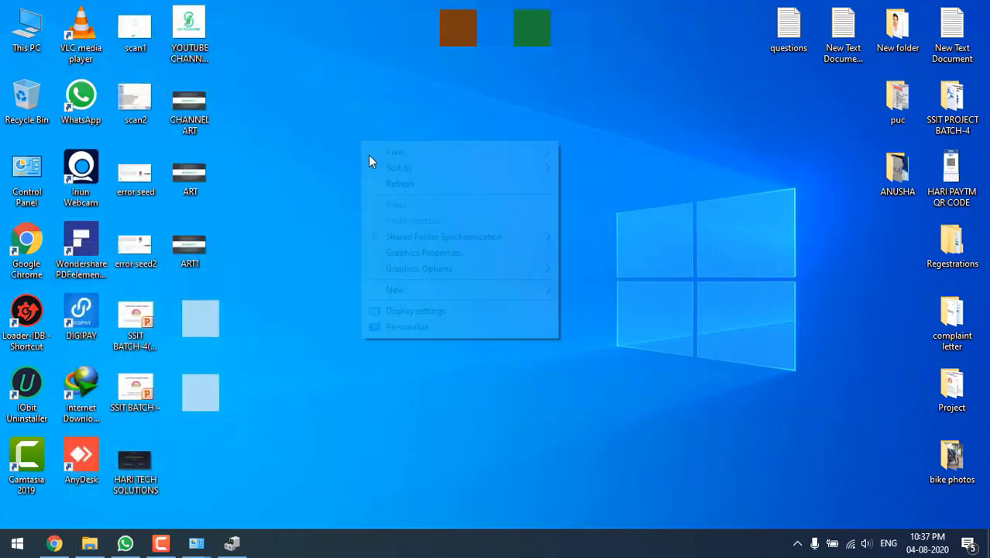
right_click(358, 163)
left_click(378, 207)
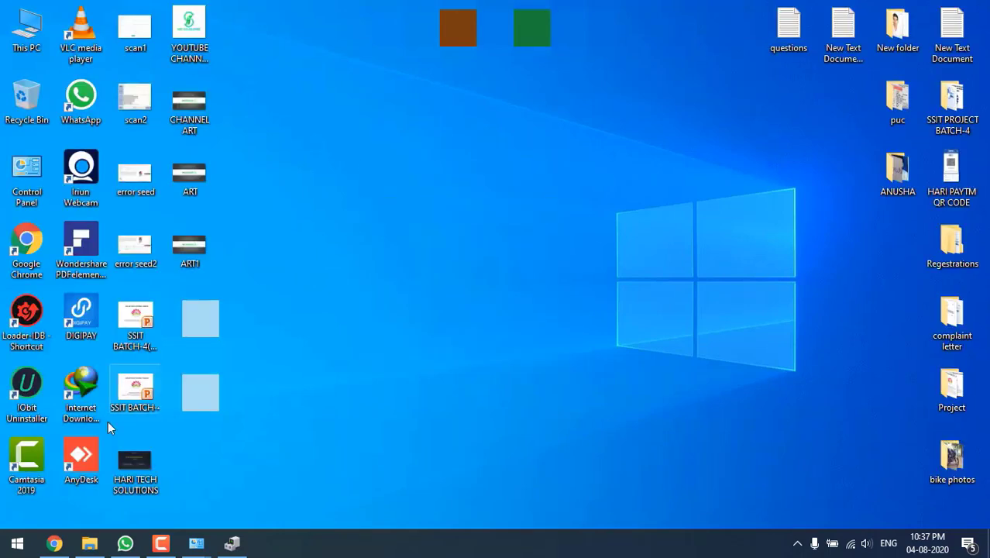
left_click(10, 542)
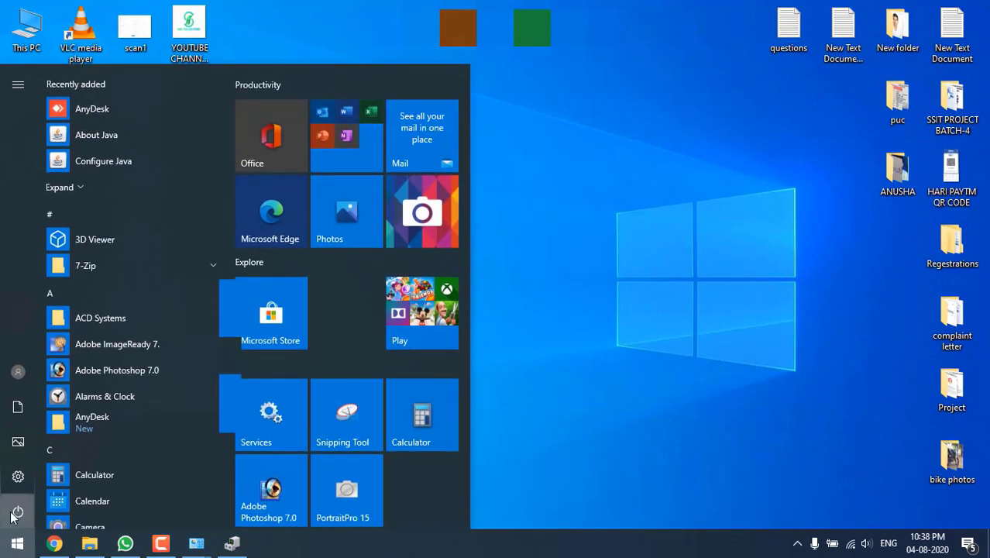
left_click(16, 513)
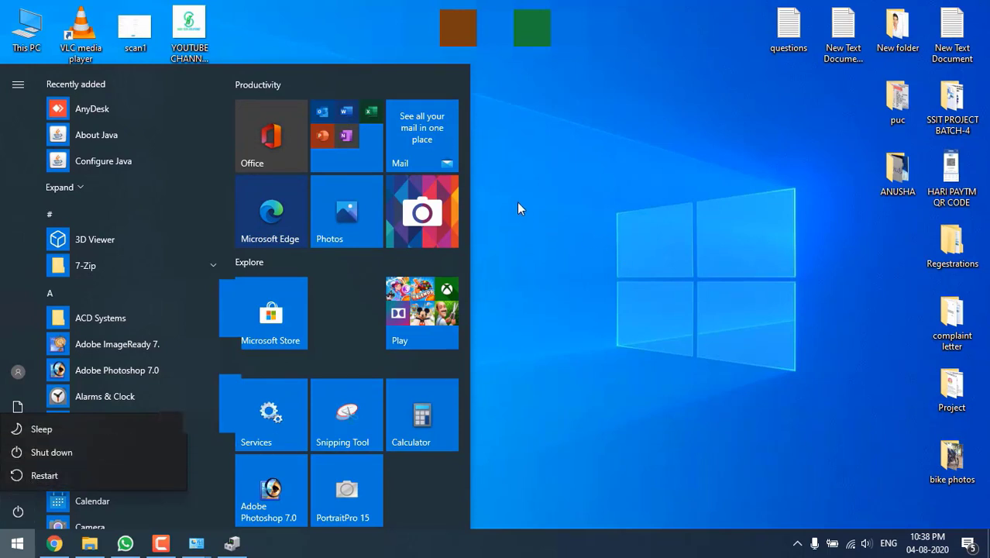
key("Escape")
left_click(543, 189)
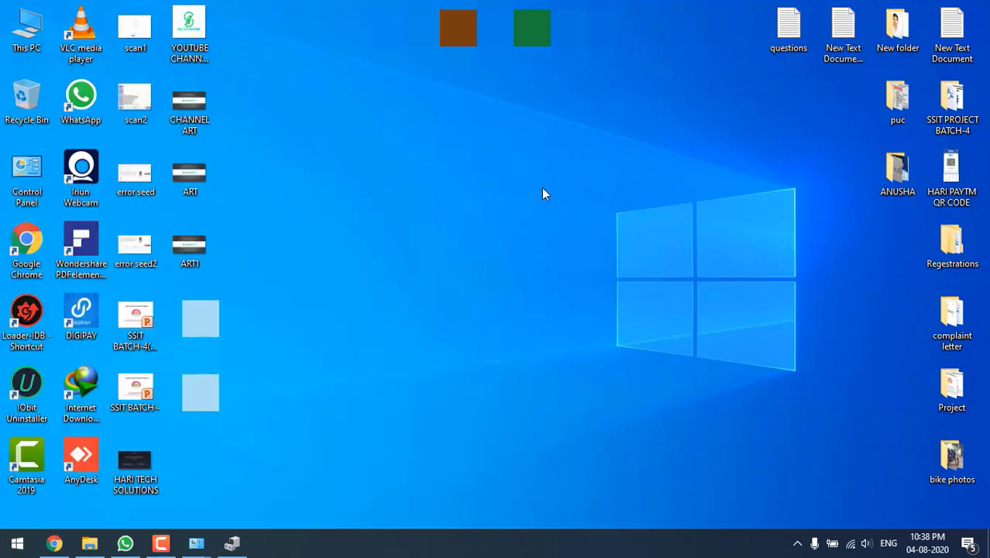
Refresh the desktop six more times, then restore Chrome from the taskbar.
right_click(339, 142)
left_click(370, 184)
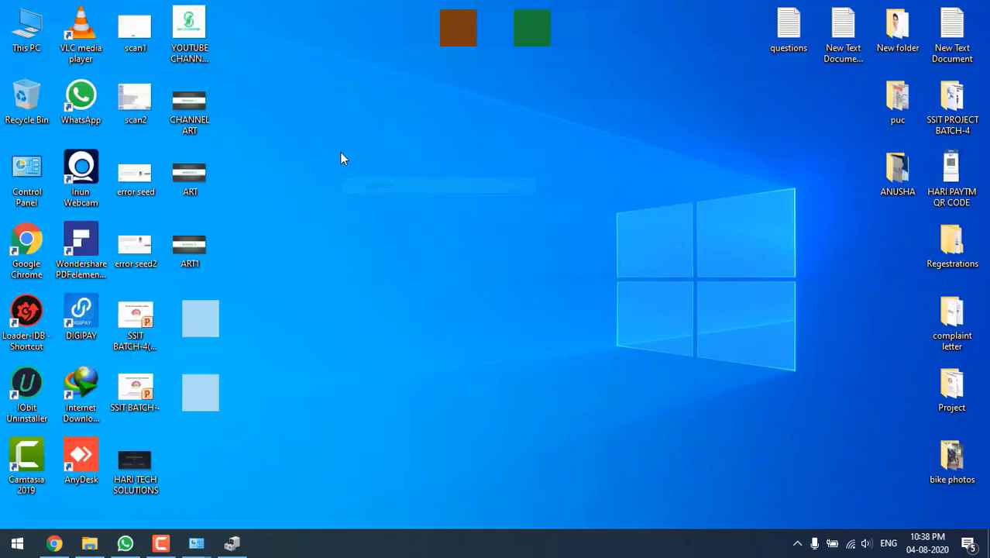
right_click(338, 144)
left_click(358, 186)
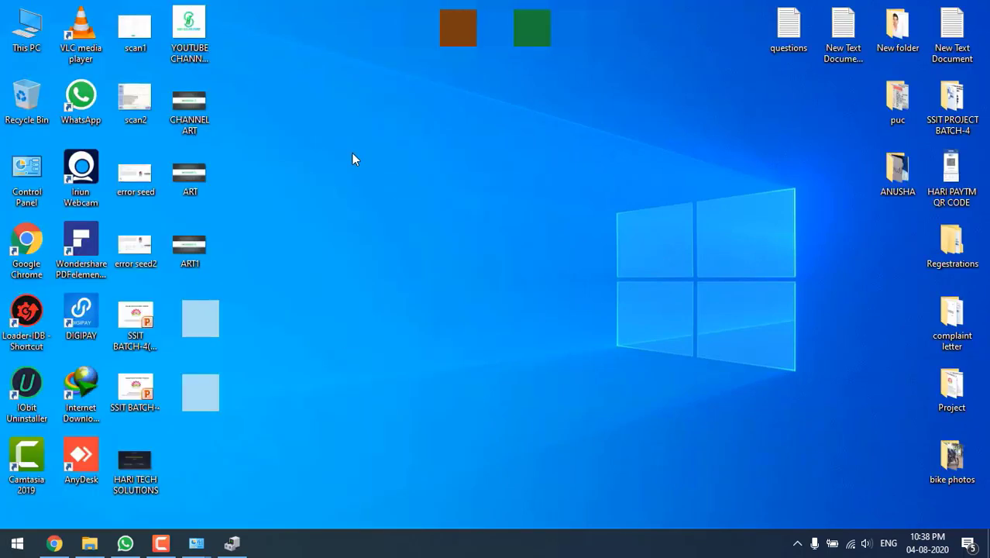
right_click(352, 152)
left_click(367, 193)
right_click(335, 146)
left_click(360, 189)
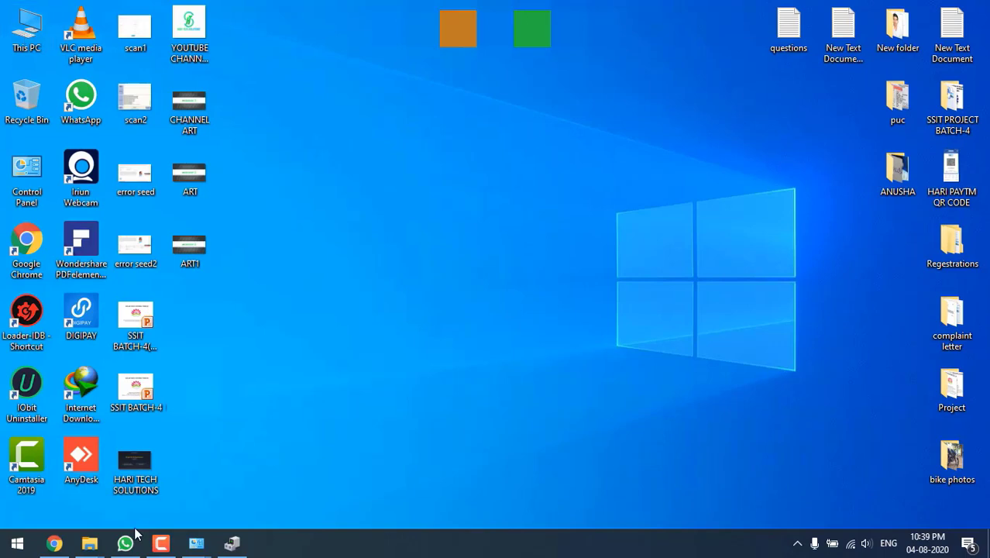
right_click(430, 189)
left_click(454, 220)
right_click(374, 194)
left_click(395, 239)
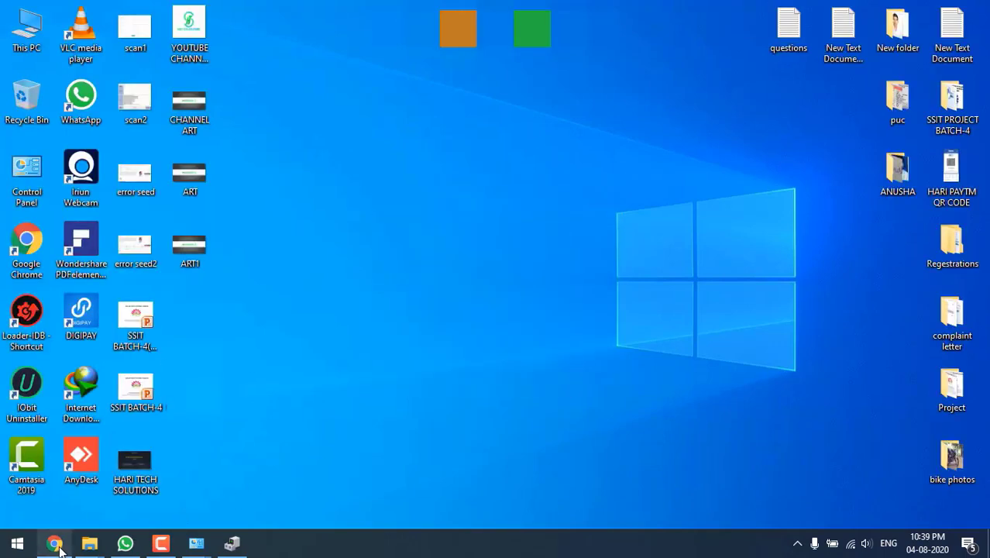
left_click(56, 544)
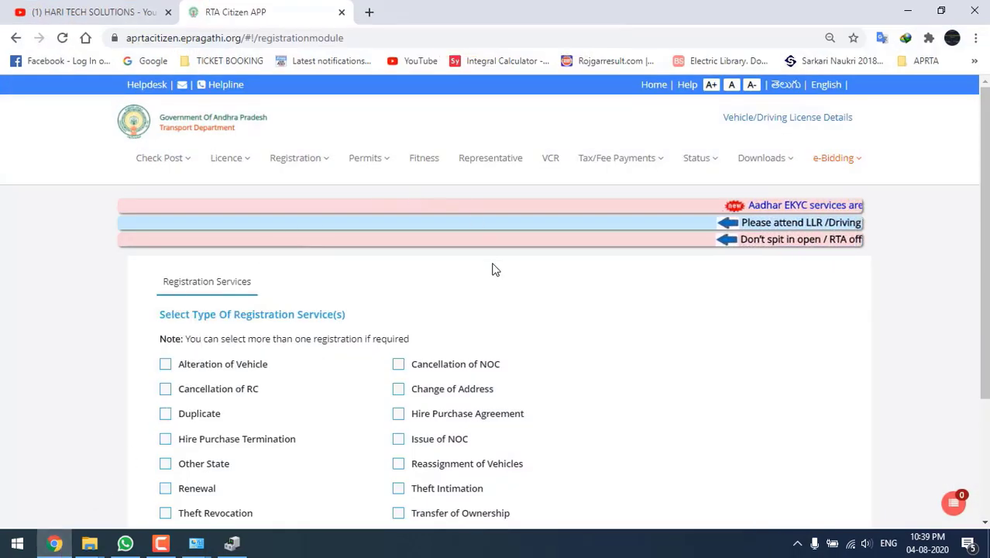
Reload the RTA Citizen page and open the Licence > Aadhaar Seeding form.
key("F5")
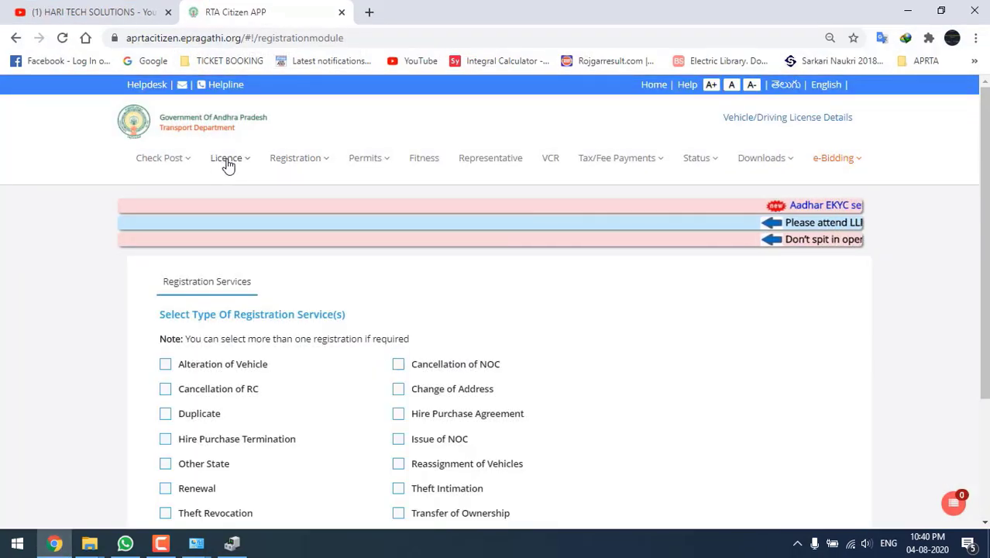
left_click(236, 166)
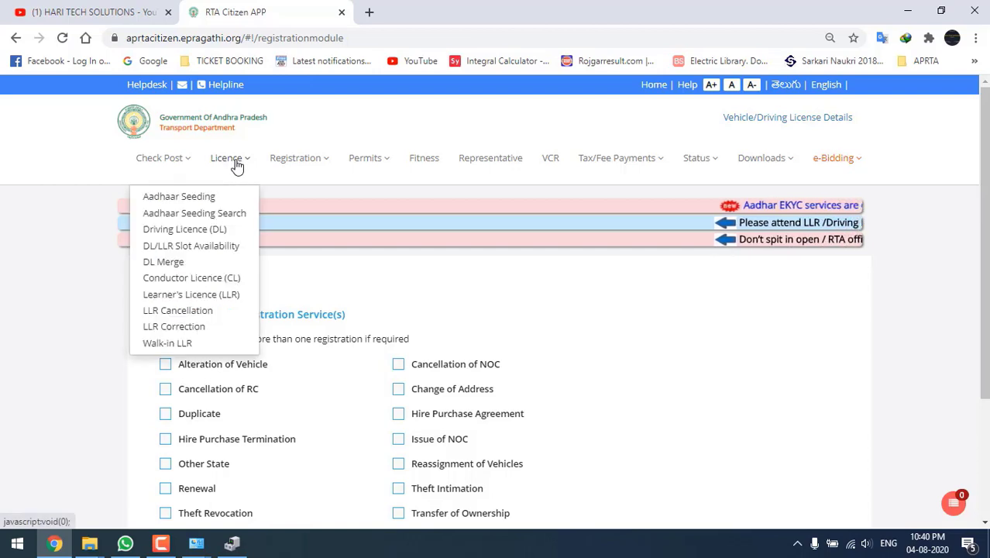
left_click(208, 198)
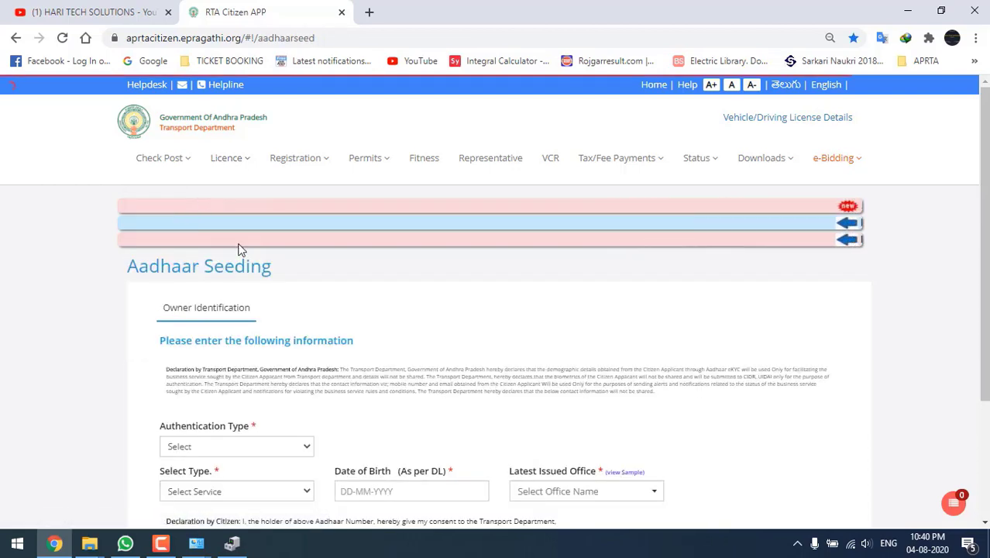
scroll(238, 249, "down", 3)
Set Authentication Type to BIOMETRIC and Select Type to Driving Licence, then focus the DL No. field.
left_click(307, 281)
left_click(195, 267)
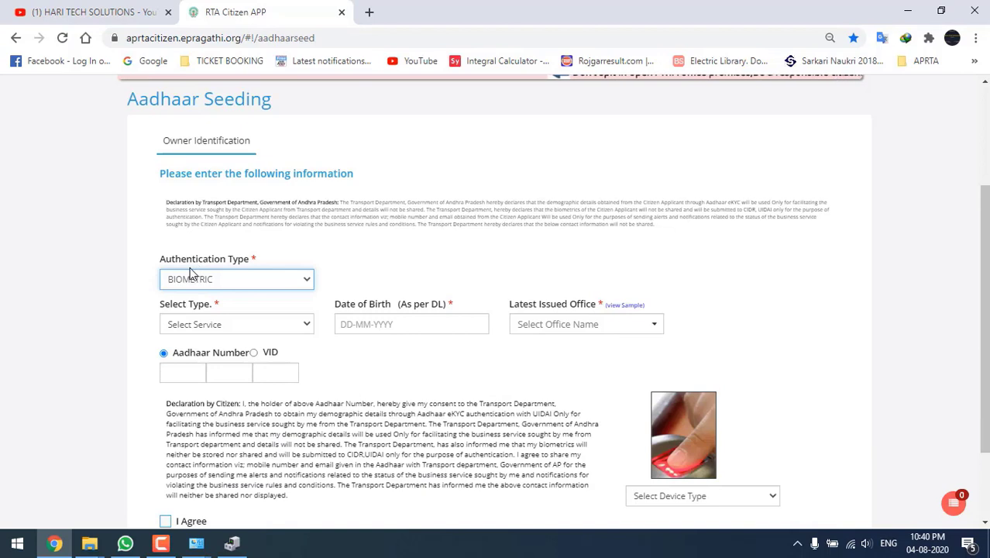
left_click(297, 279)
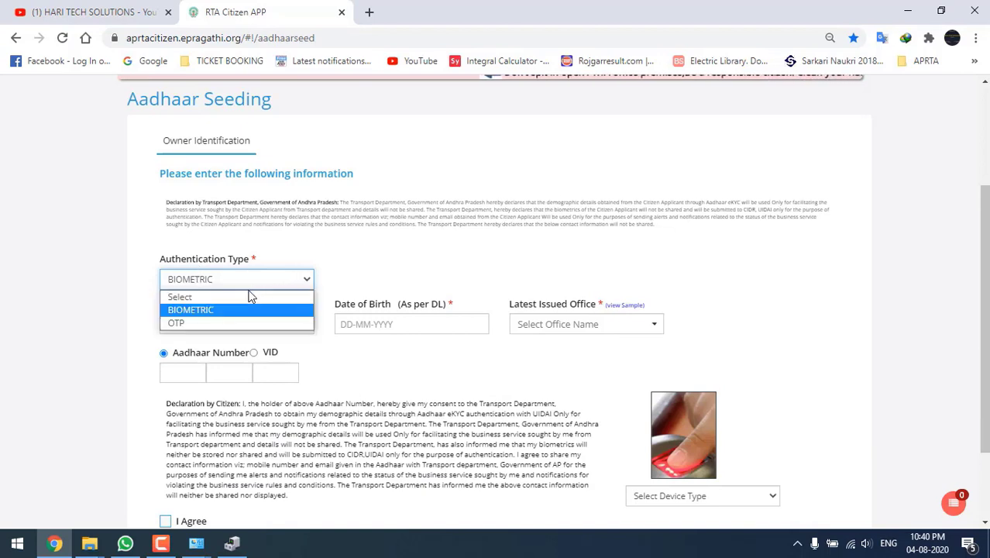
left_click(214, 311)
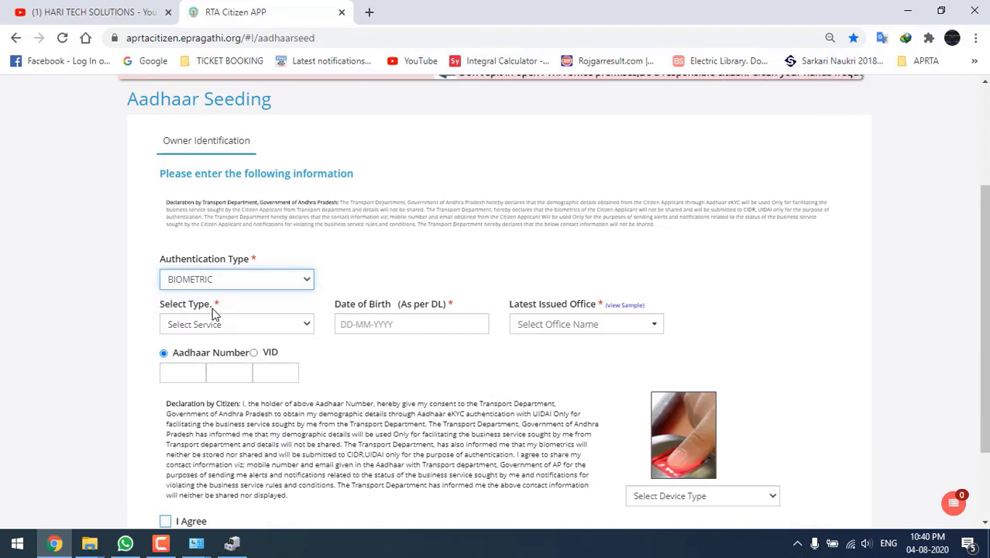
left_click(304, 326)
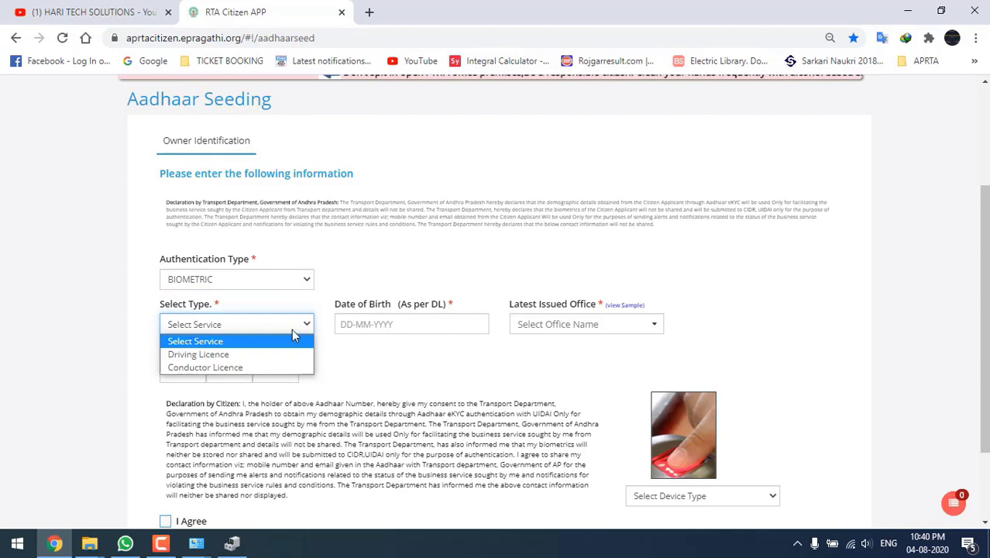
left_click(243, 355)
left_click(353, 323)
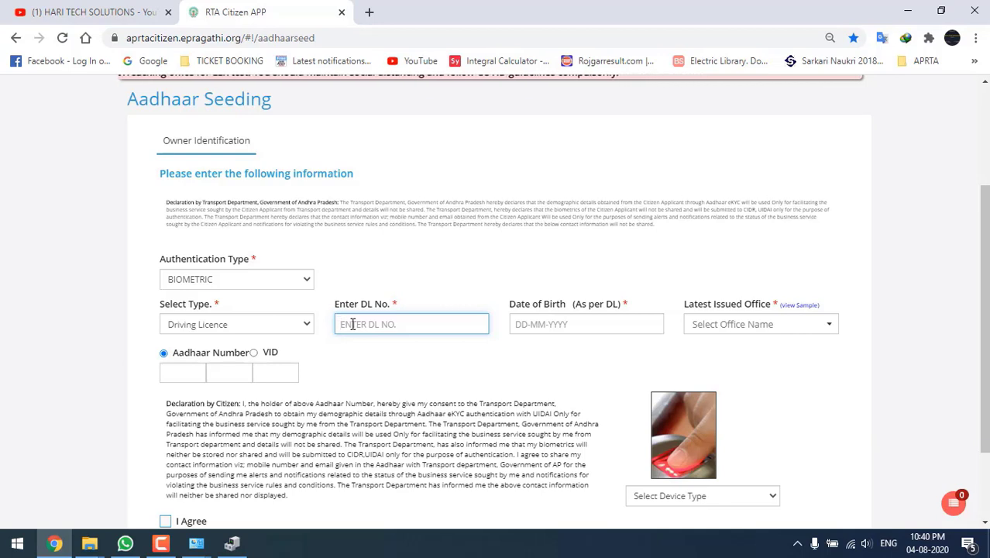
key("ctrl+v")
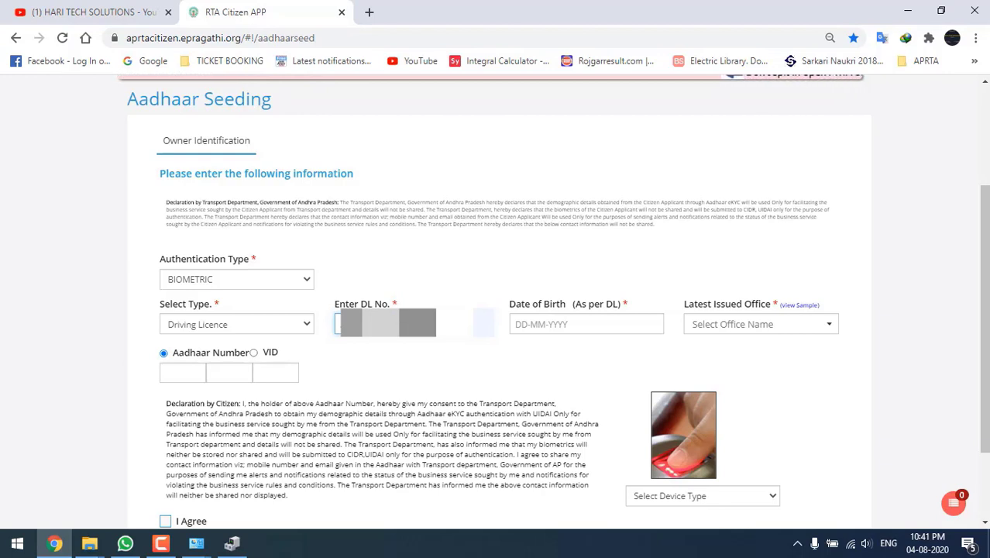
left_click(586, 324)
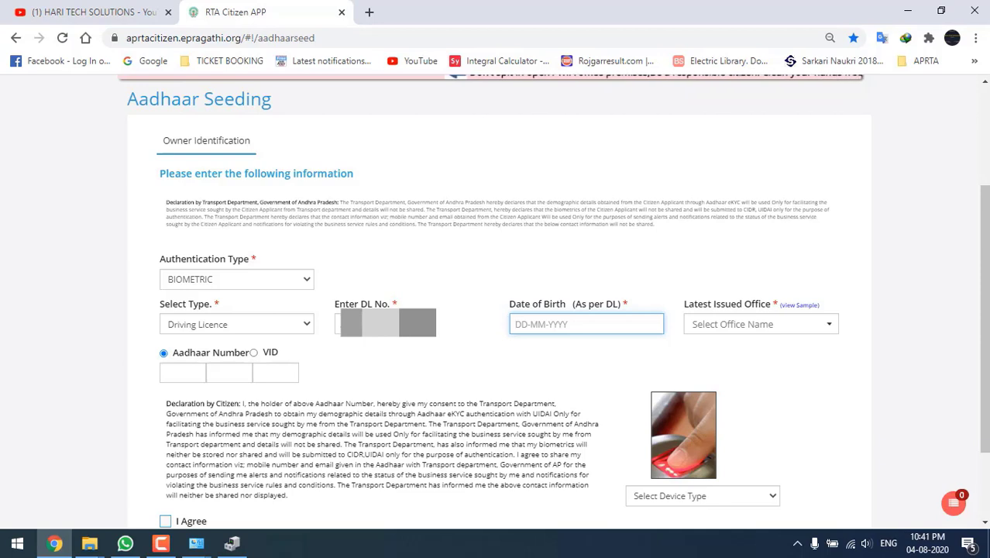
type("1")
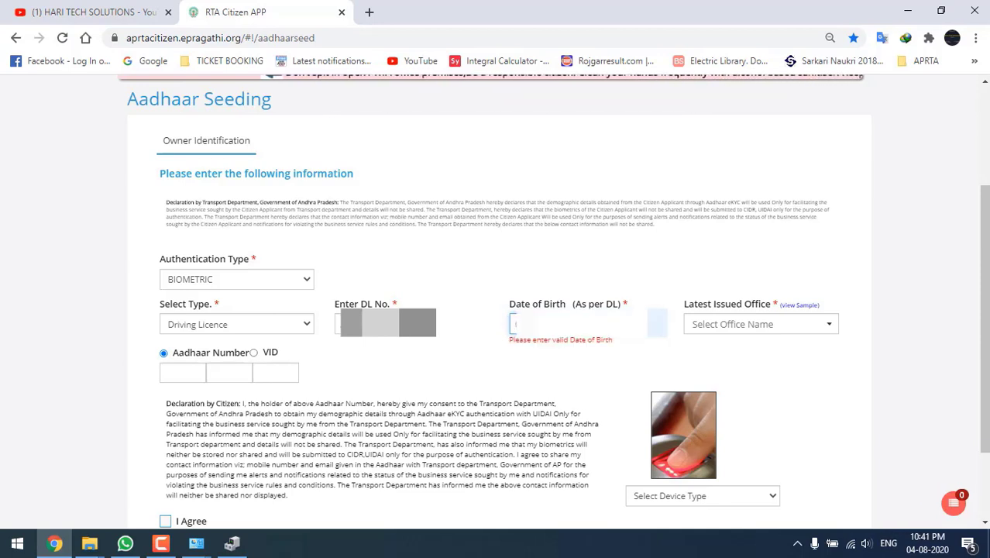
type("5/08/1990")
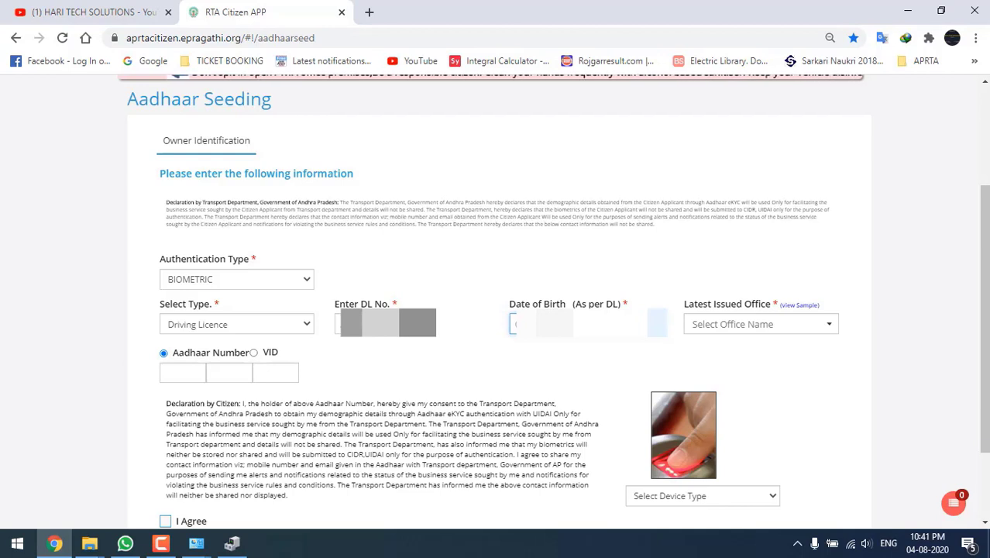
Set Latest Issued Office to RTA SRIKAKULAM from the dropdown list.
left_click(760, 324)
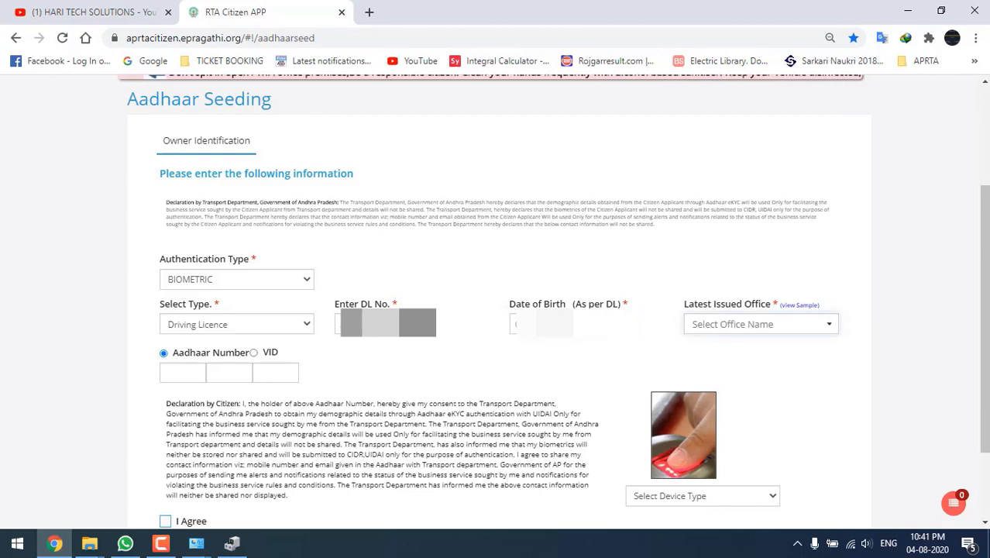
left_click(826, 328)
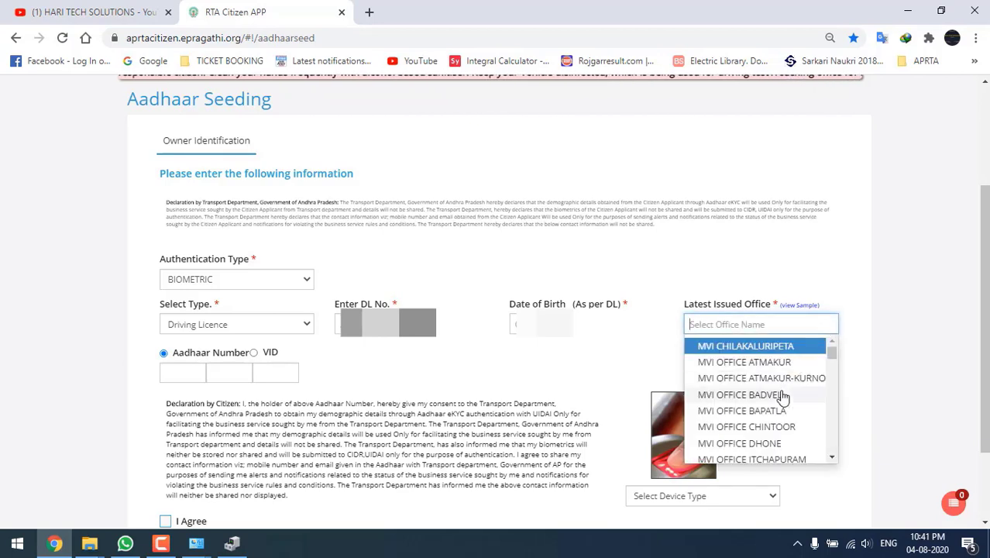
scroll(782, 397, "down", 5)
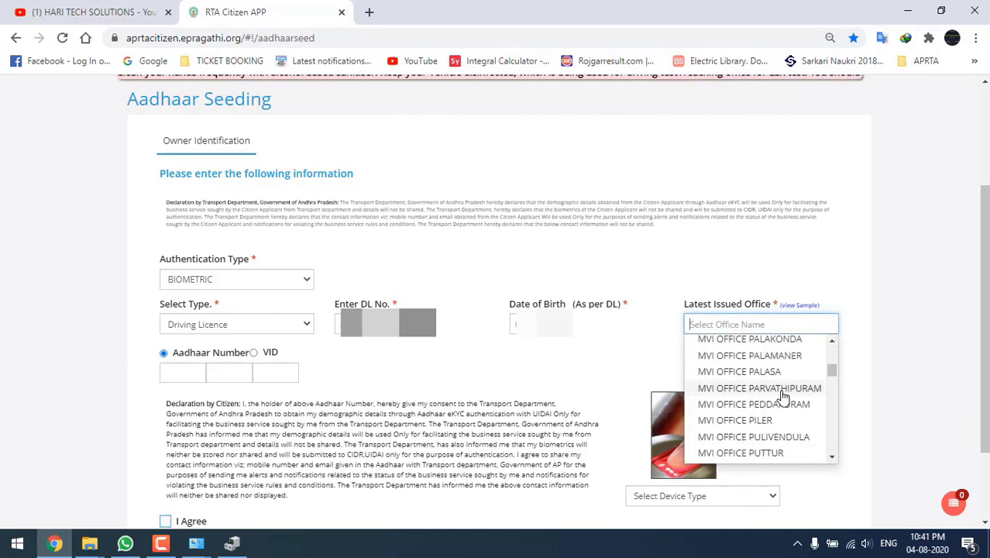
scroll(783, 397, "down", 6)
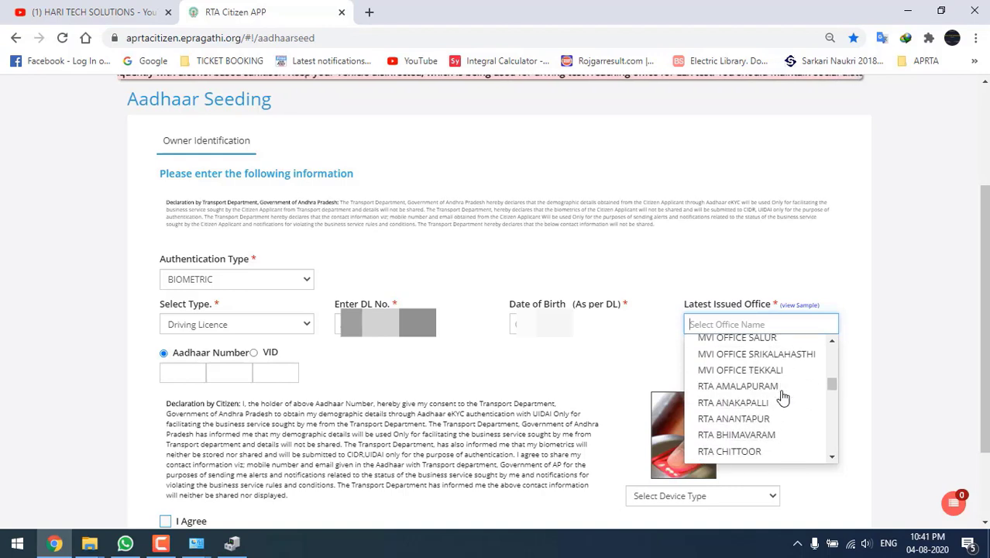
scroll(782, 396, "down", 5)
scroll(782, 397, "up", 3)
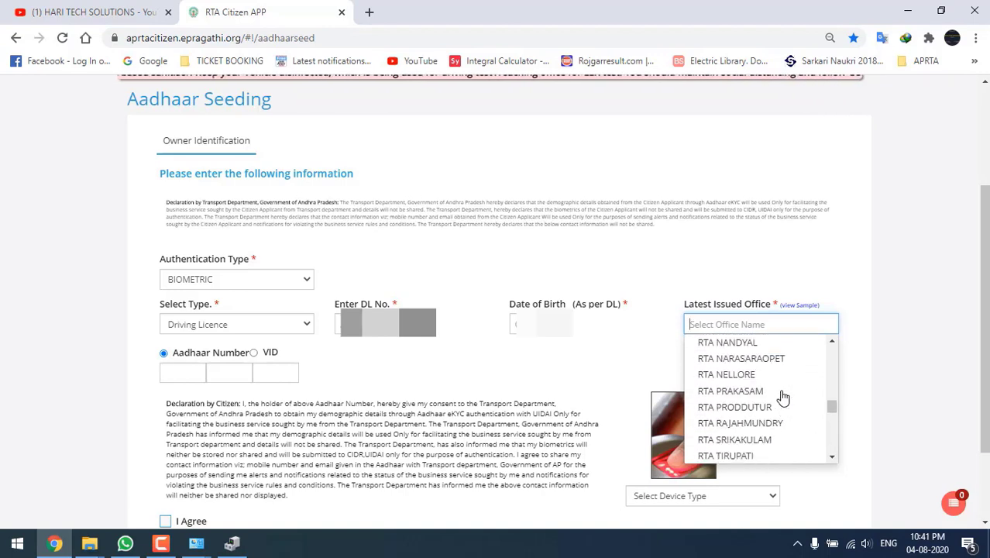
left_click(742, 440)
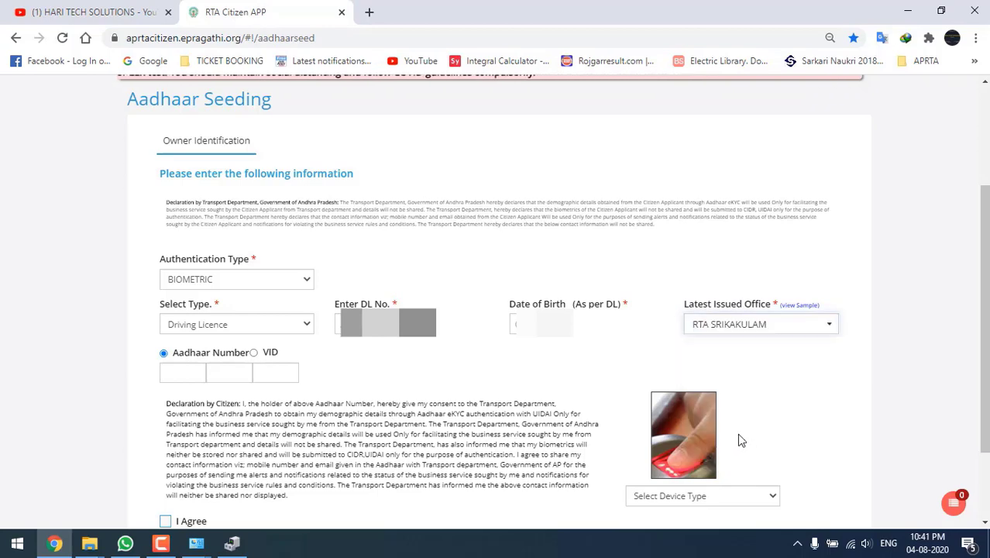
scroll(498, 391, "down", 3)
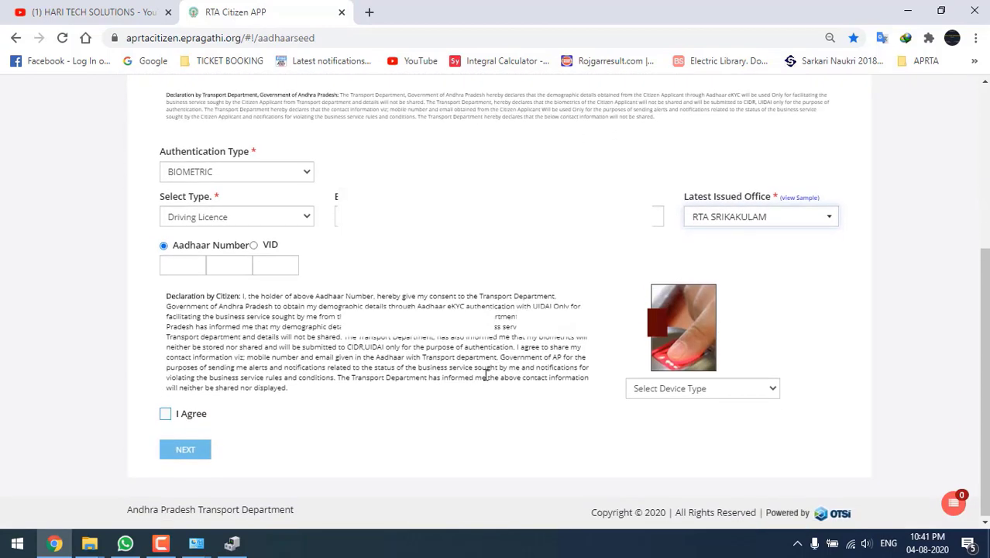
Enter the Aadhaar number, tick I Agree, choose the SecuGen device and scan the fingerprint.
left_click(190, 265)
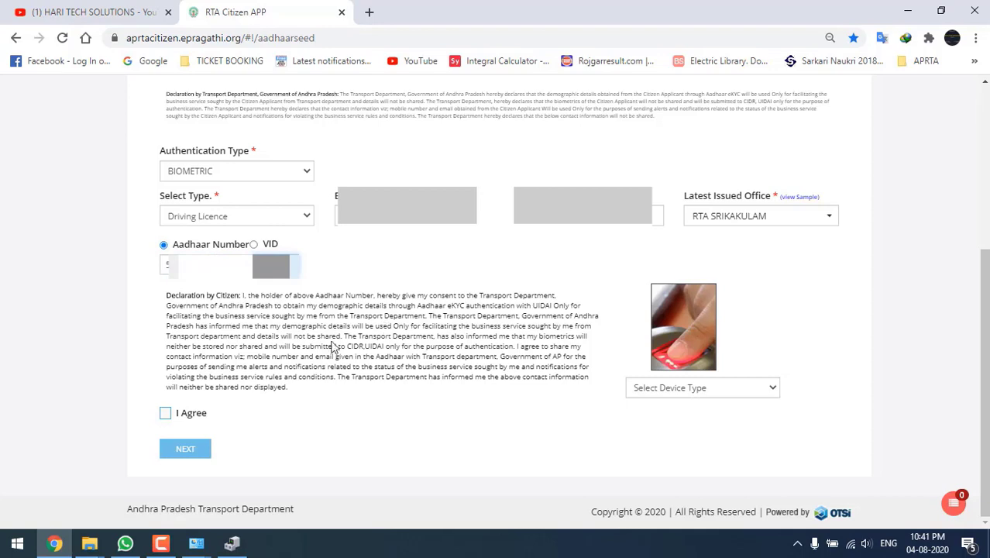
left_click(165, 413)
left_click(761, 391)
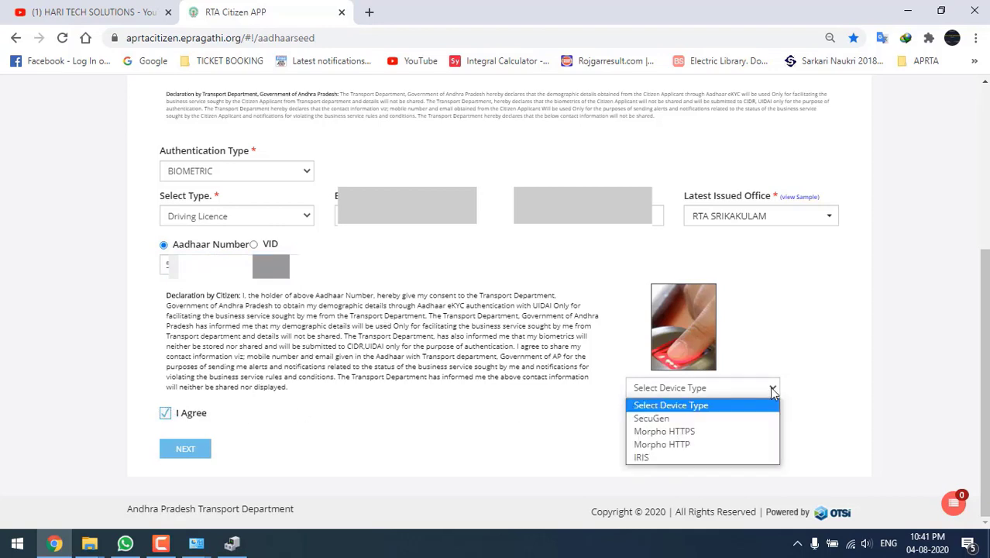
left_click(666, 419)
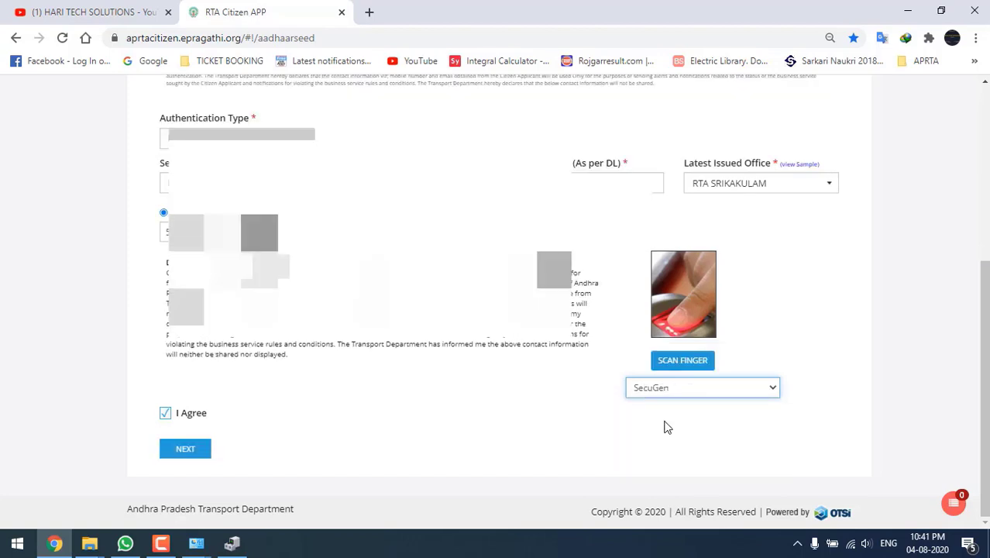
left_click(688, 364)
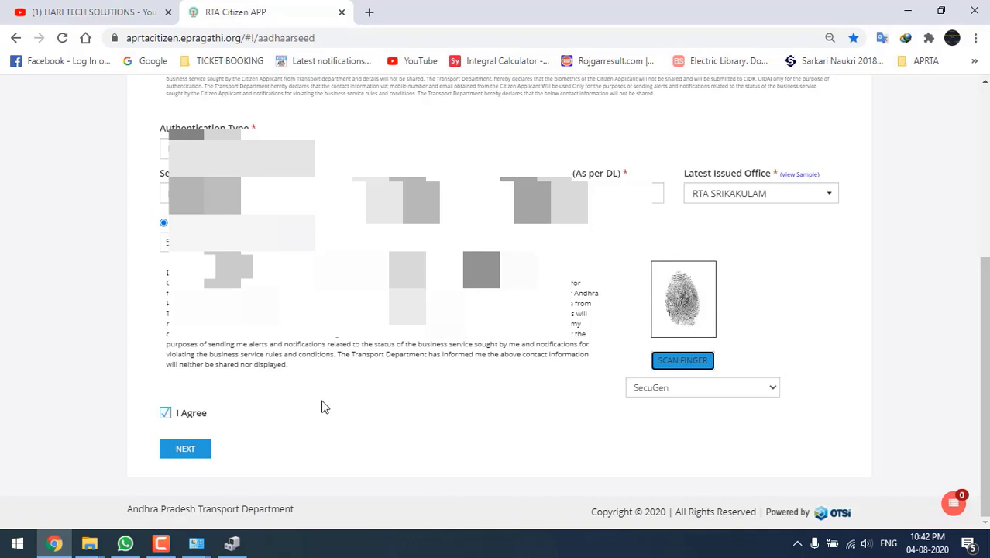
Submit the Aadhaar Seeding owner details and clear the error messages that come back.
left_click(189, 455)
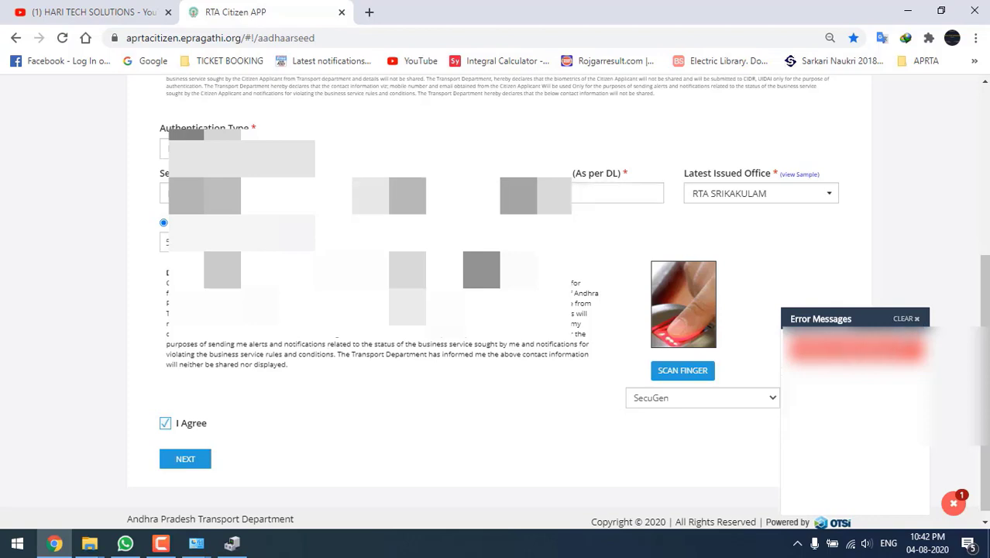
left_click(914, 319)
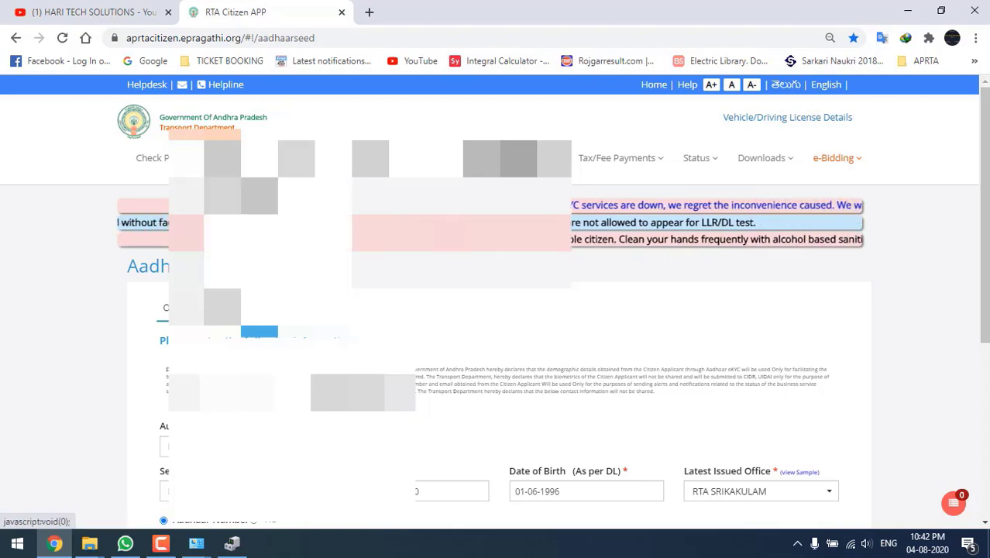
Open Aadhaar Seeding by registration number and step through the registration, Aadhaar, mobile and email fields.
left_click(262, 196)
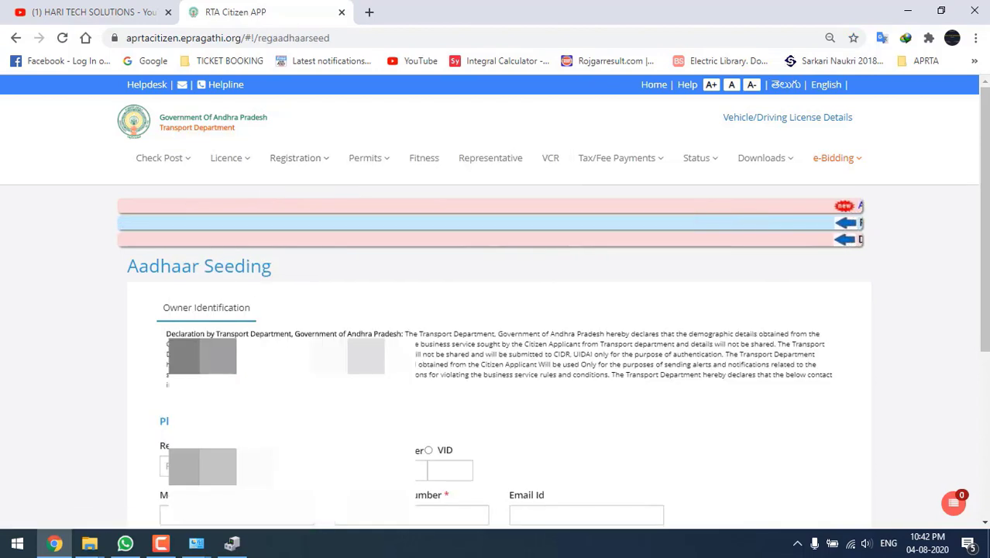
scroll(227, 227, "down", 3)
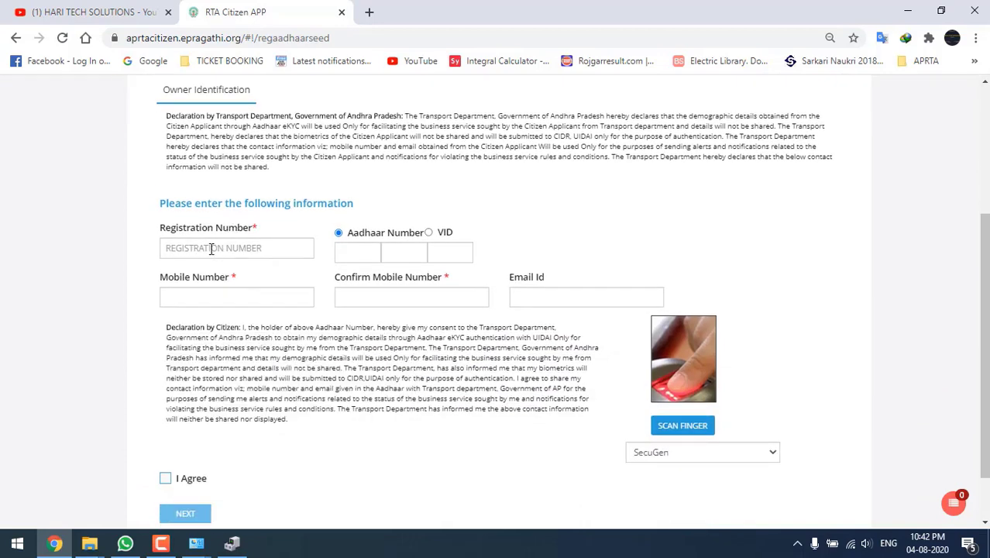
left_click(211, 248)
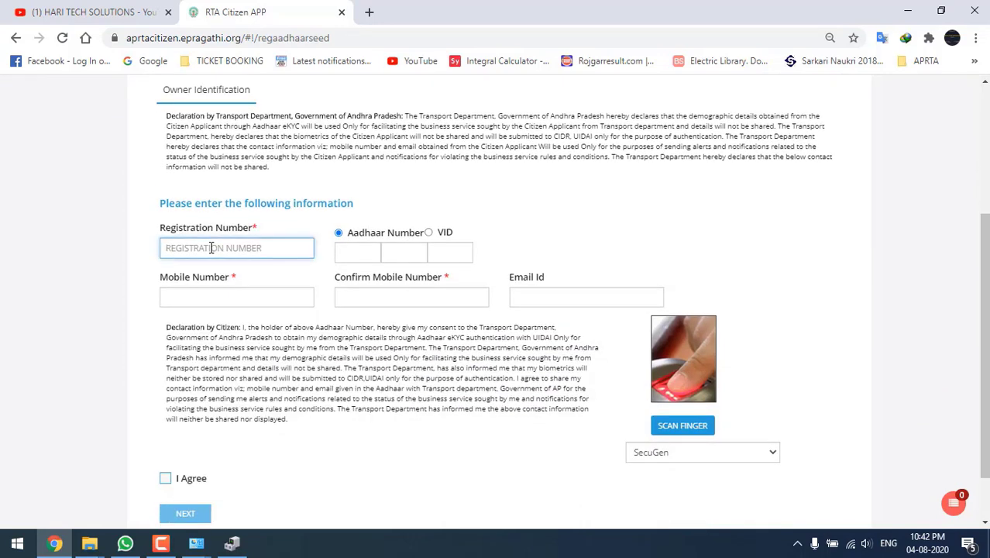
left_click(349, 252)
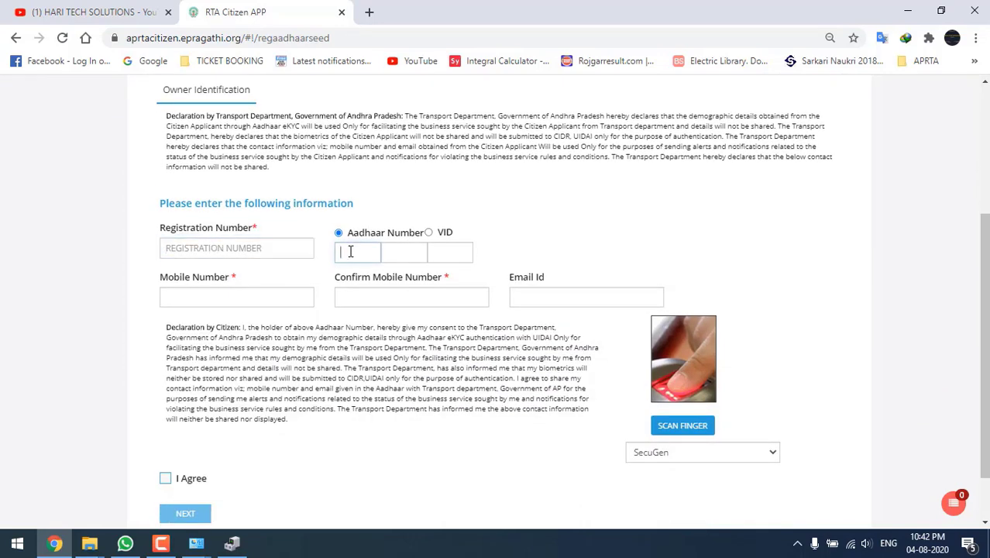
left_click(278, 298)
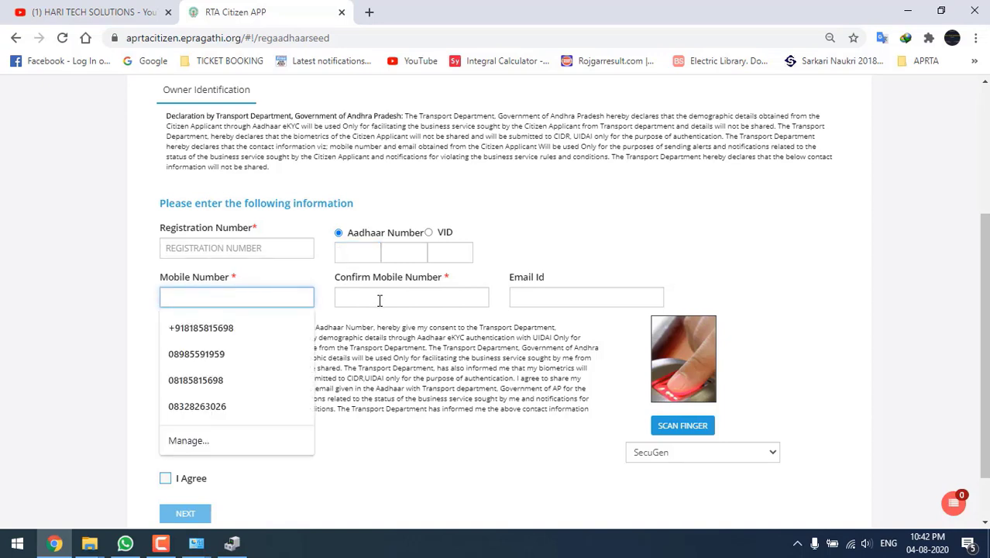
left_click(530, 299)
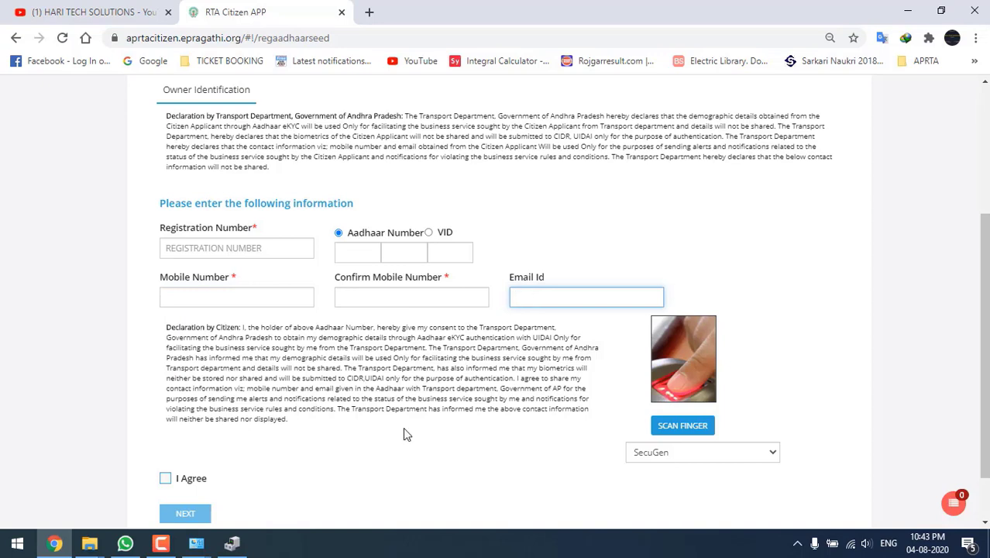
Agree to the citizen declaration and start a fingerprint scan.
left_click(164, 480)
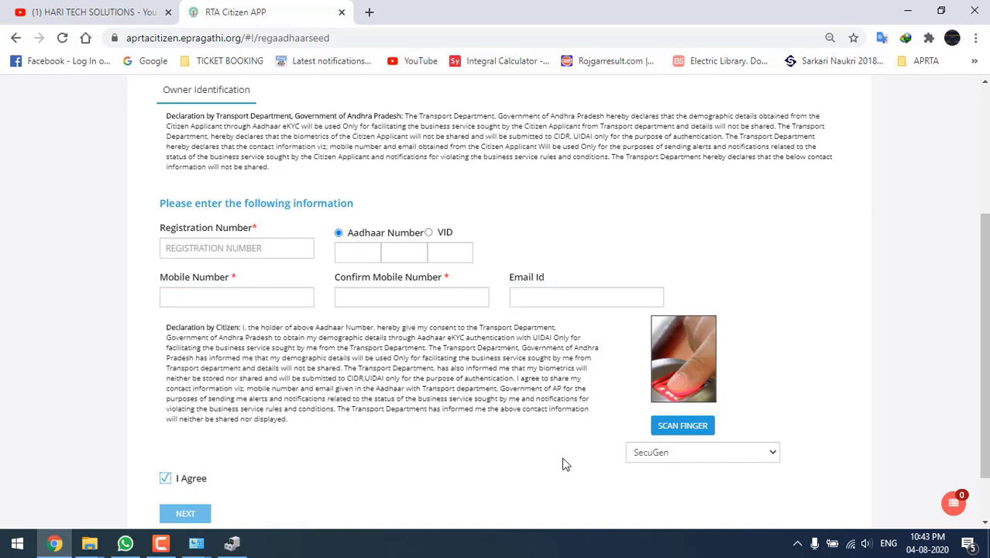
left_click(681, 428)
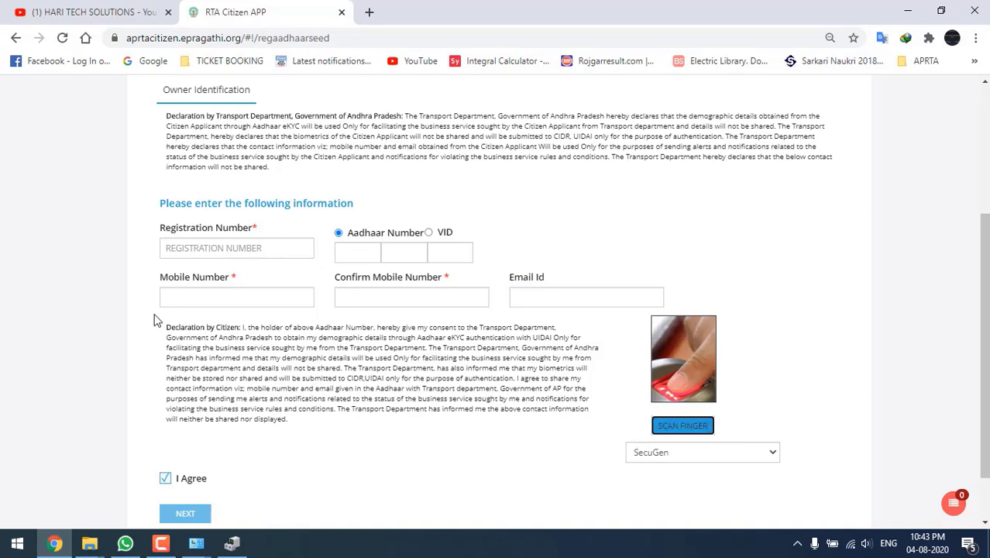
scroll(434, 302, "up", 3)
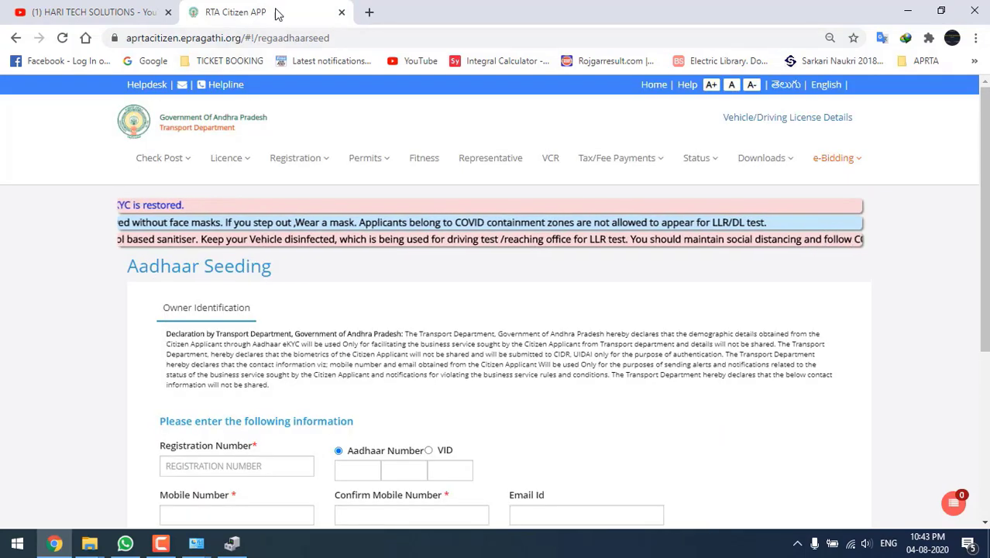